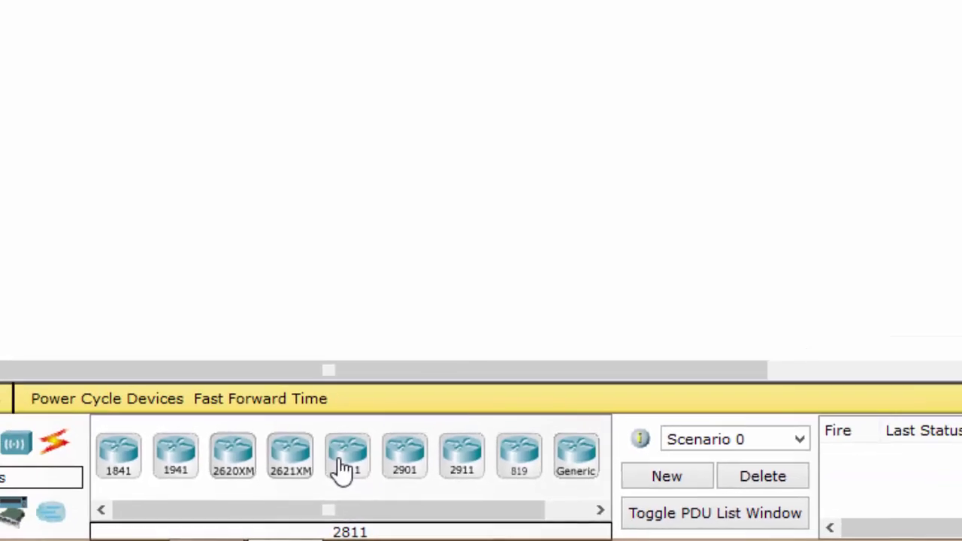
# Place two 2811 routers side by side near the top of the empty workspace
pyautogui.click(436, 422)
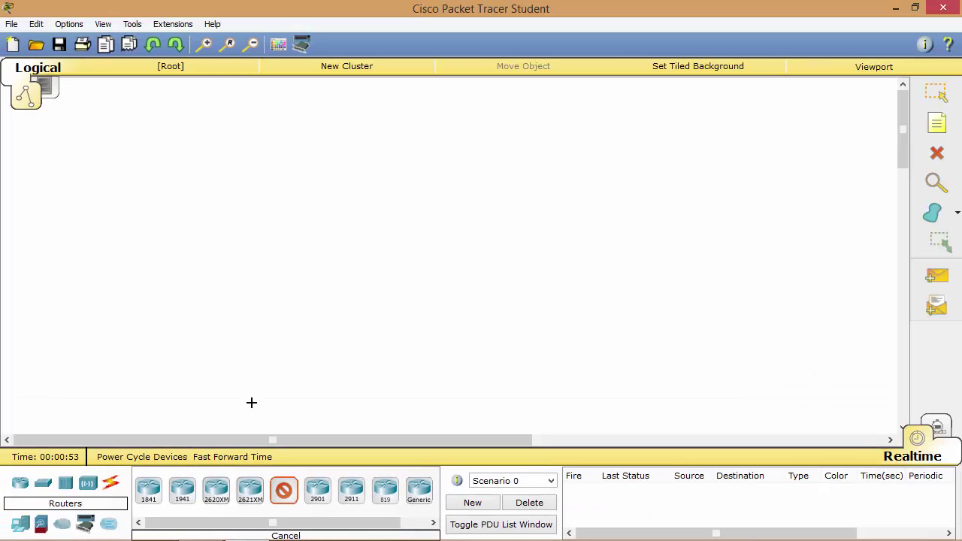
pyautogui.click(133, 115)
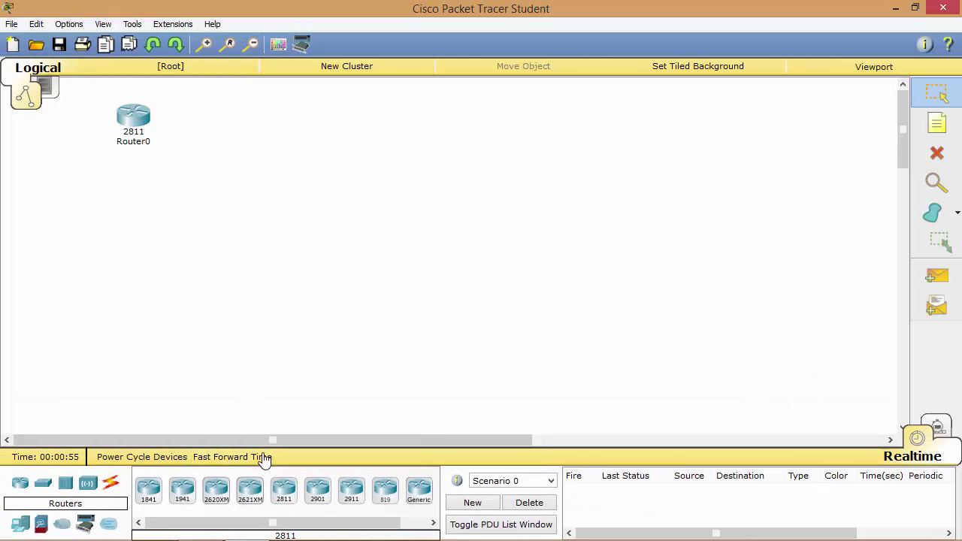
pyautogui.click(280, 498)
pyautogui.click(258, 122)
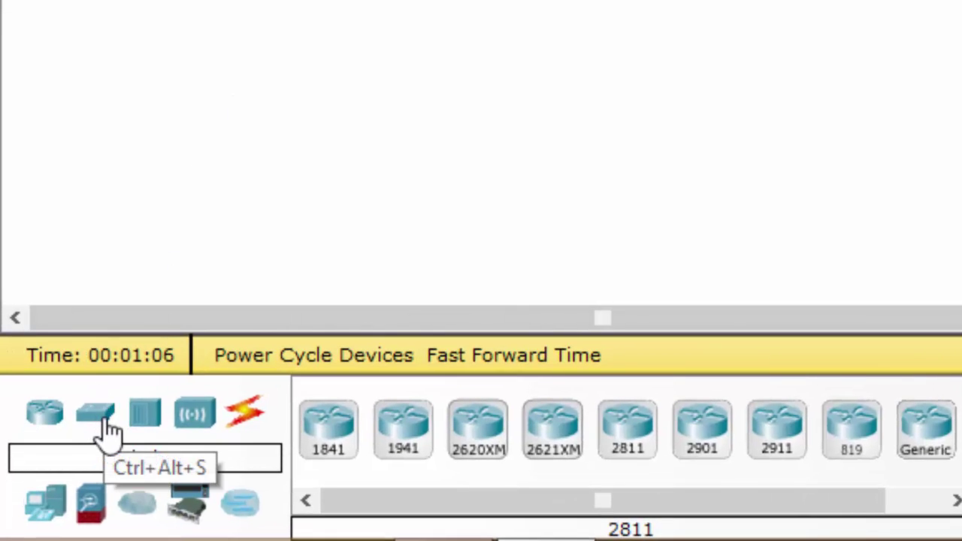
# Add two 2950T-24 switches, one below each router
pyautogui.click(106, 426)
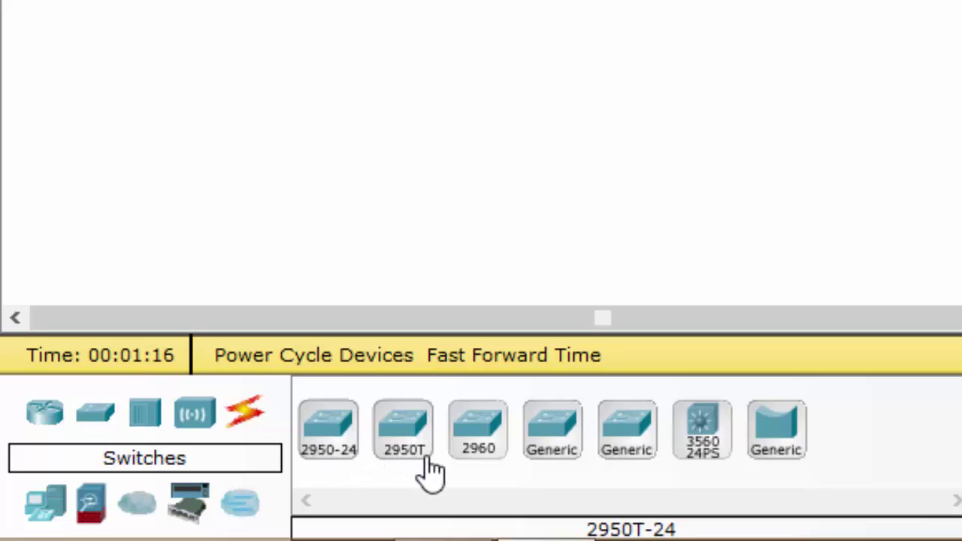
pyautogui.click(405, 444)
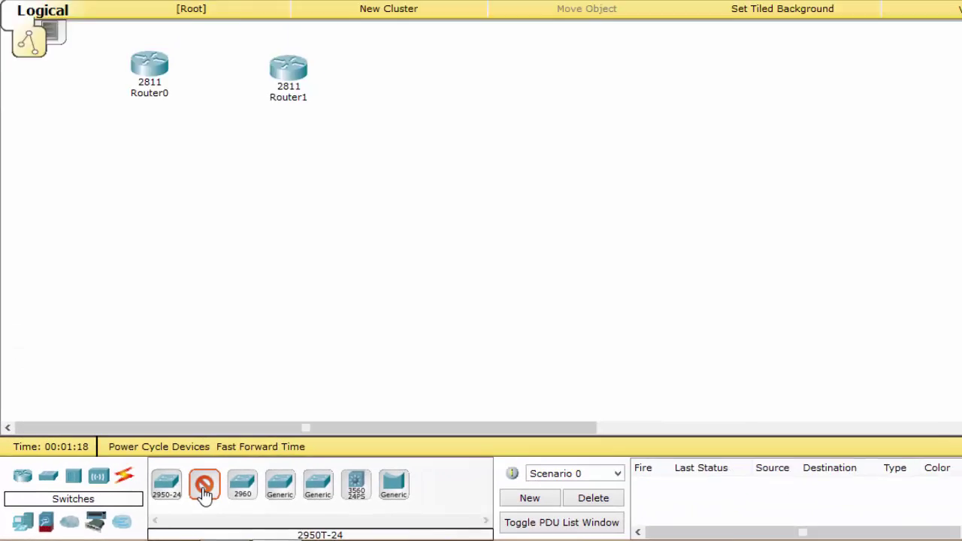
pyautogui.click(140, 156)
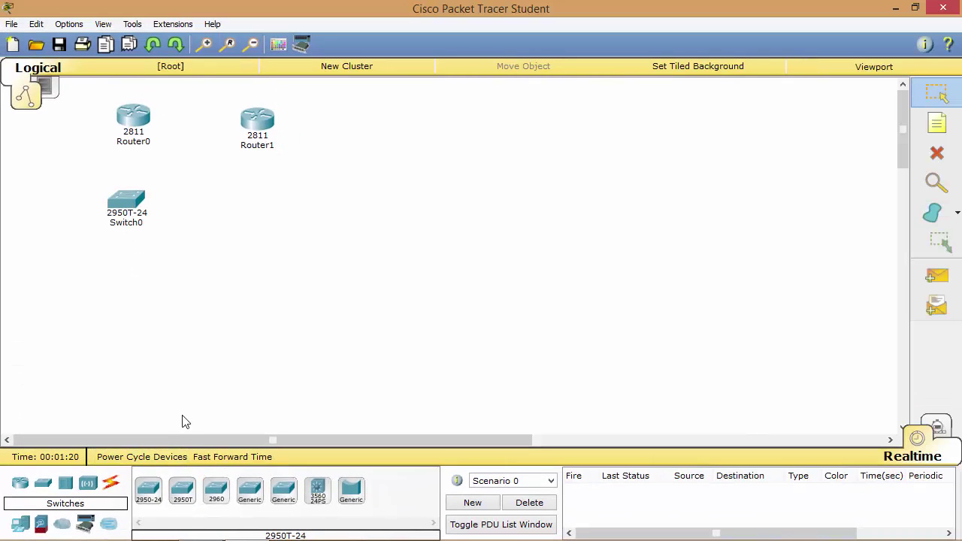
pyautogui.click(184, 499)
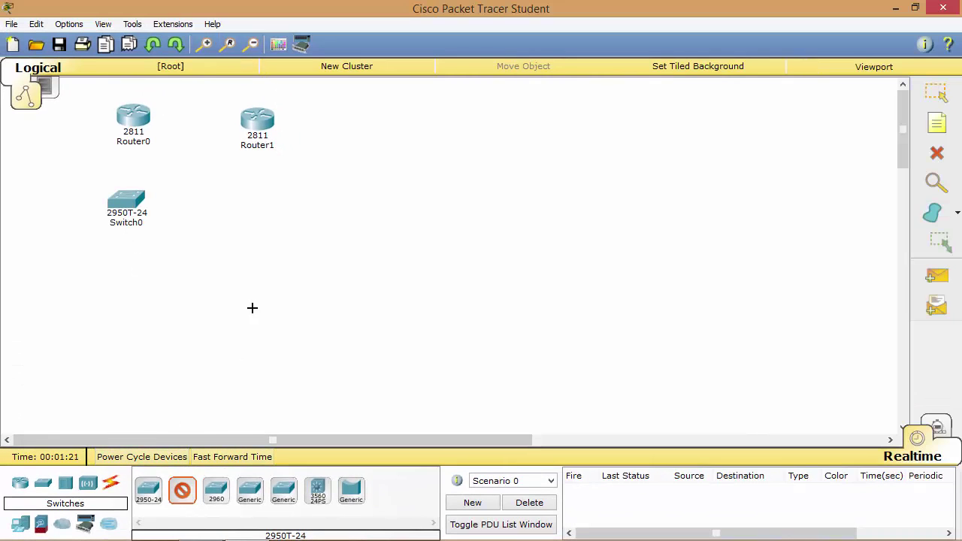
pyautogui.click(249, 196)
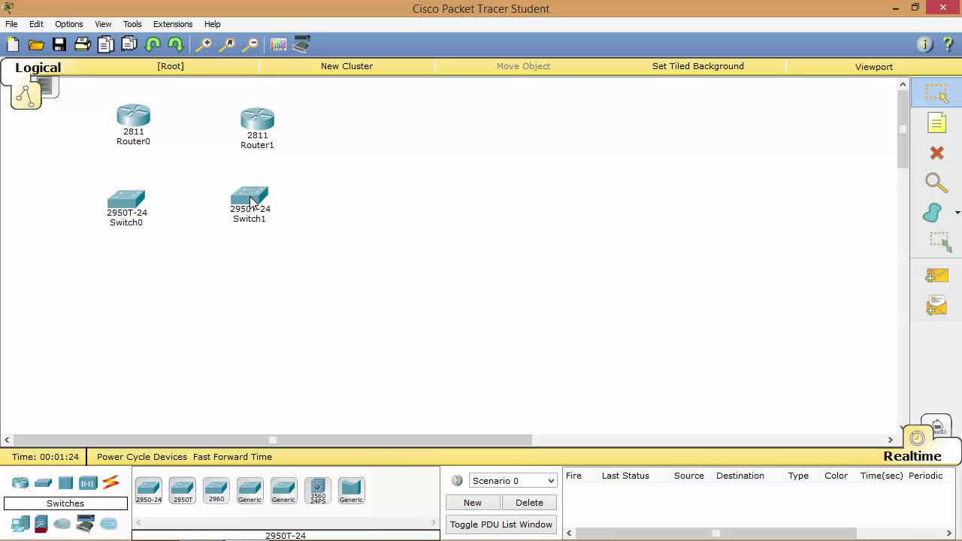
# Add two generic PCs, one below each switch
pyautogui.click(22, 525)
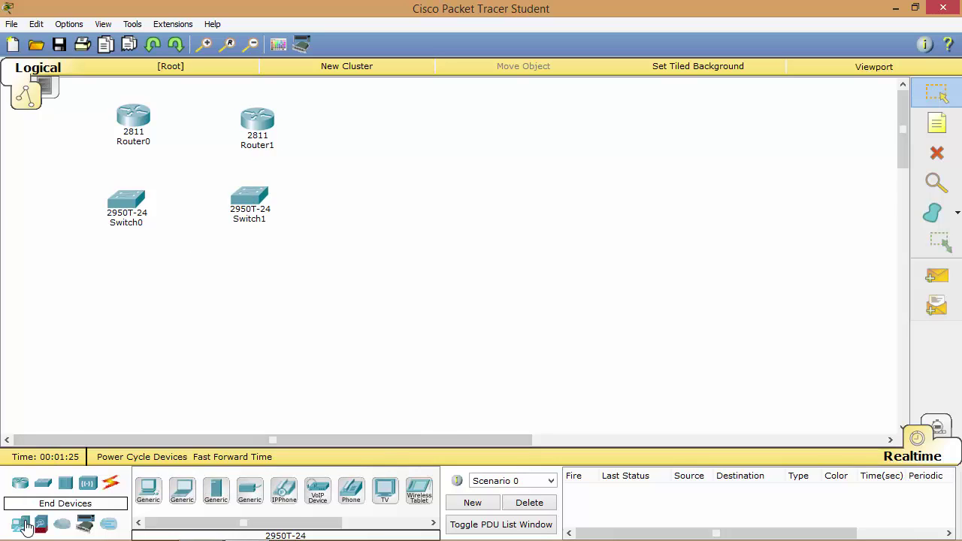
pyautogui.click(148, 498)
pyautogui.click(117, 293)
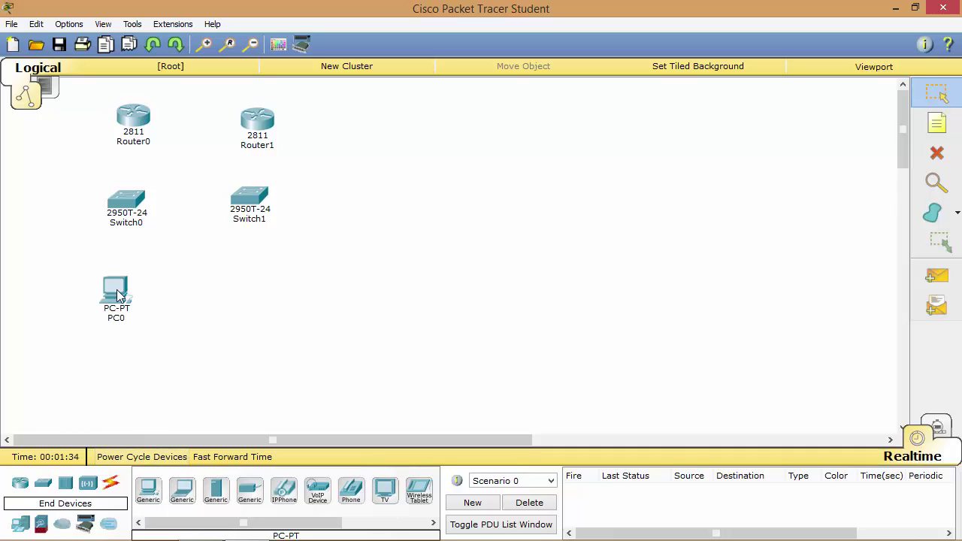
pyautogui.click(146, 492)
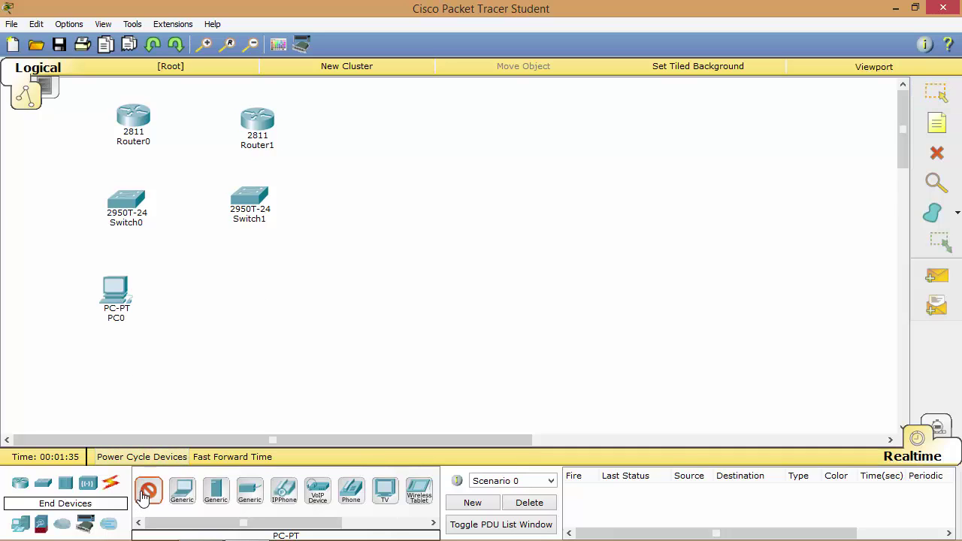
pyautogui.click(260, 287)
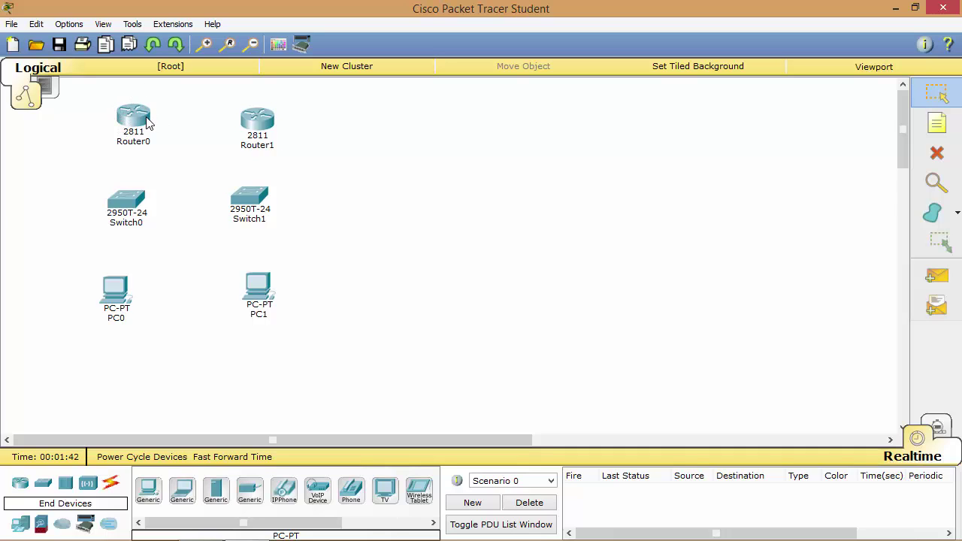
# Install a WIC-1T module in Router0's lower-right WIC slot while the router is switched off, and restore its power
pyautogui.moveTo(148, 122)
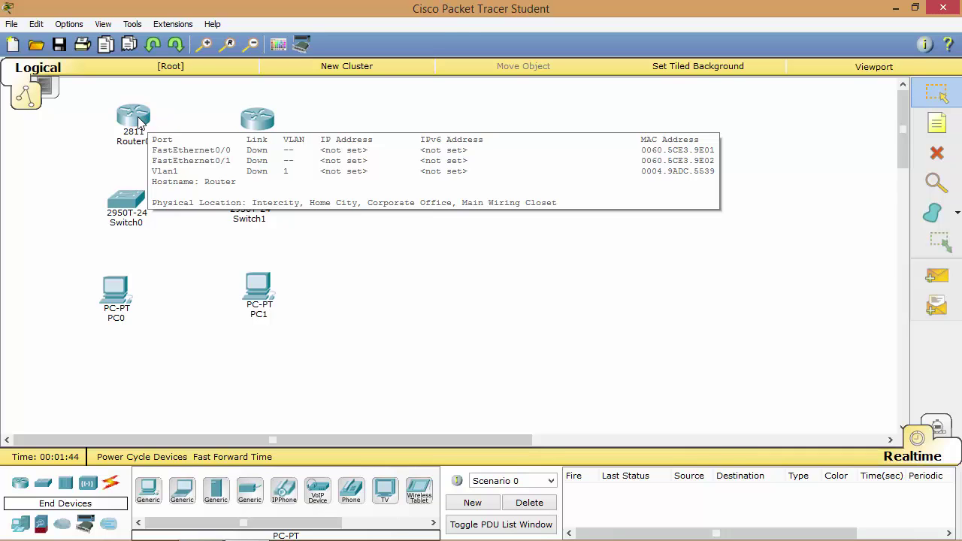
pyautogui.click(139, 120)
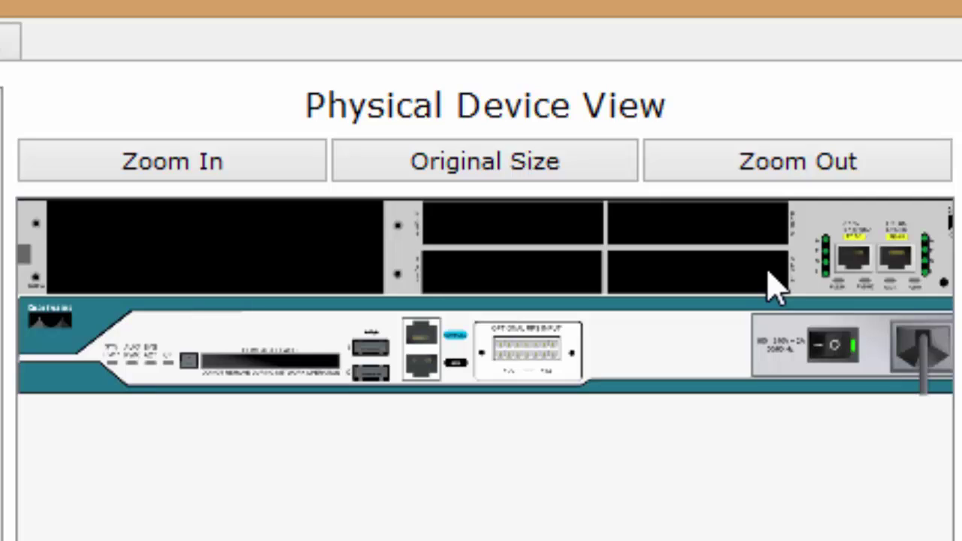
pyautogui.click(845, 349)
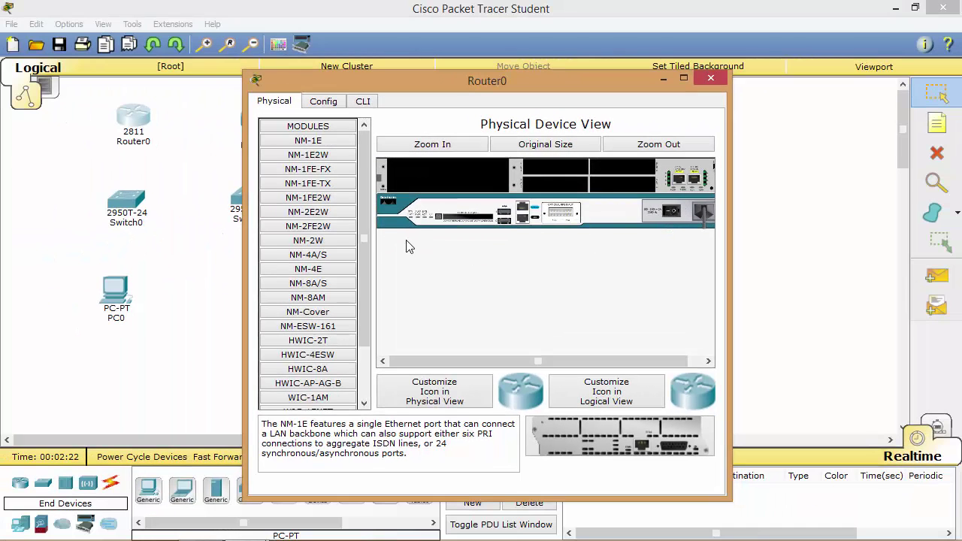
pyautogui.moveTo(365, 239); pyautogui.dragTo(365, 288)
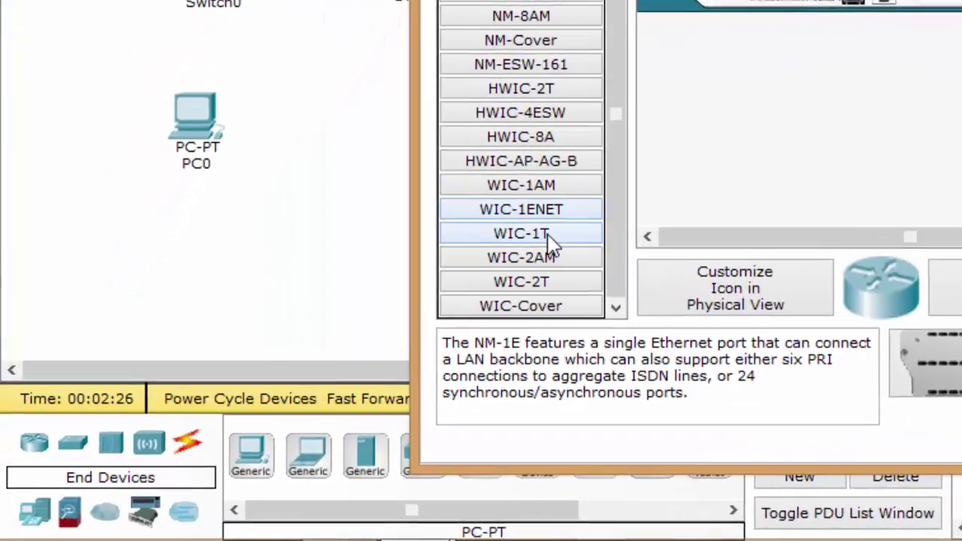
pyautogui.click(297, 360)
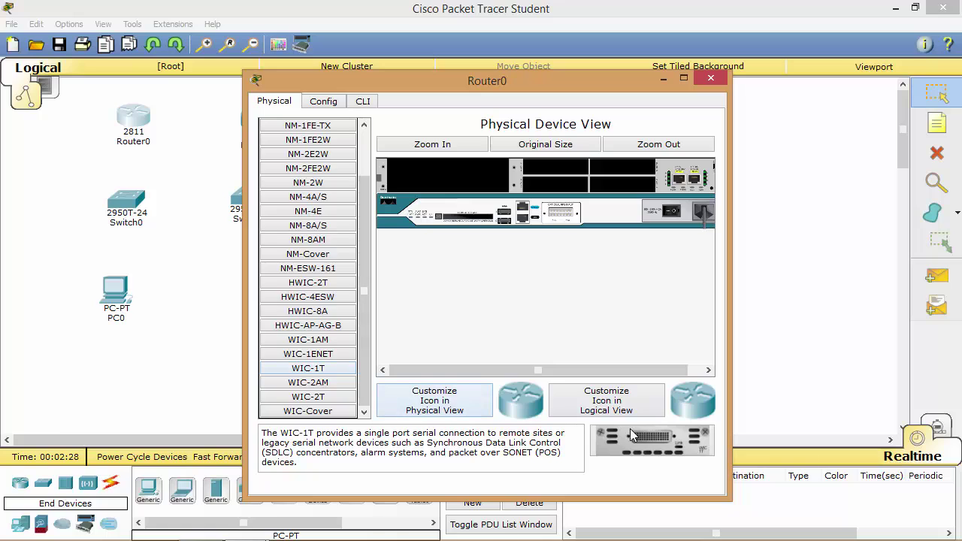
pyautogui.moveTo(653, 446); pyautogui.dragTo(625, 185)
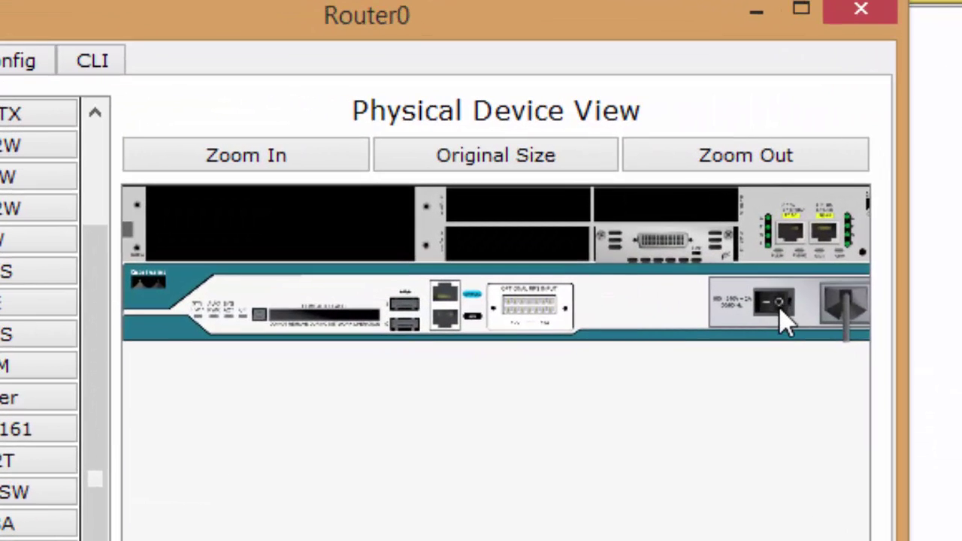
pyautogui.click(778, 303)
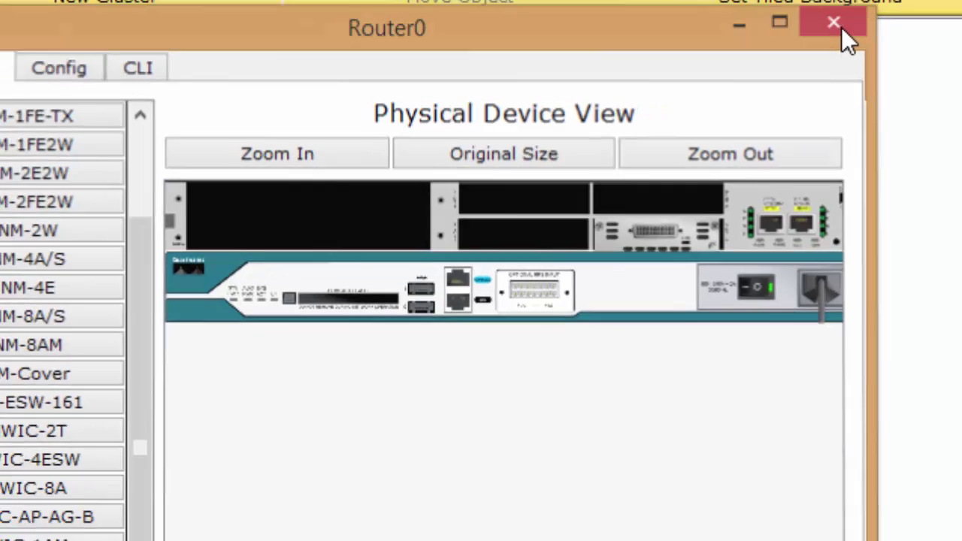
pyautogui.click(866, 16)
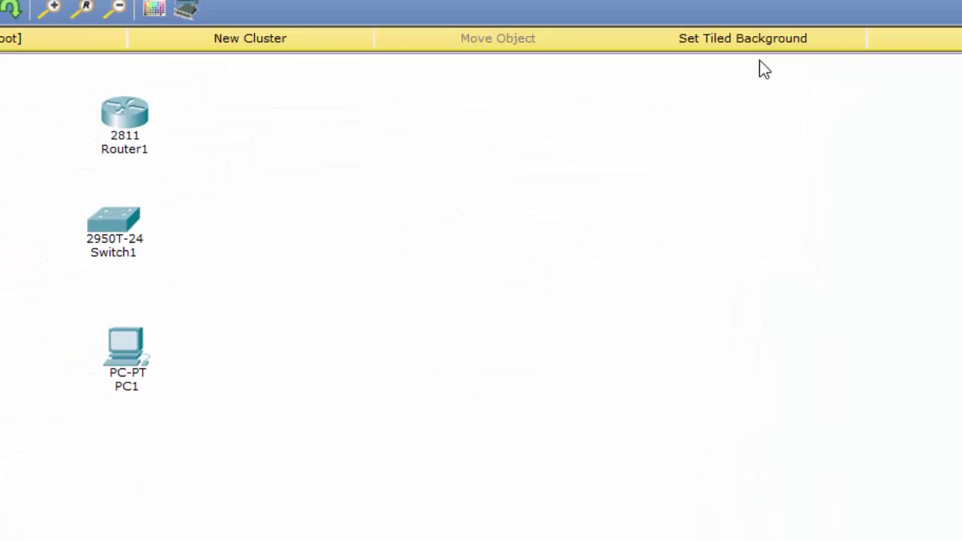
# Fit Router1 with a WIC-1T module in its lower-right WIC slot while it is off, and switch it back on
pyautogui.click(272, 121)
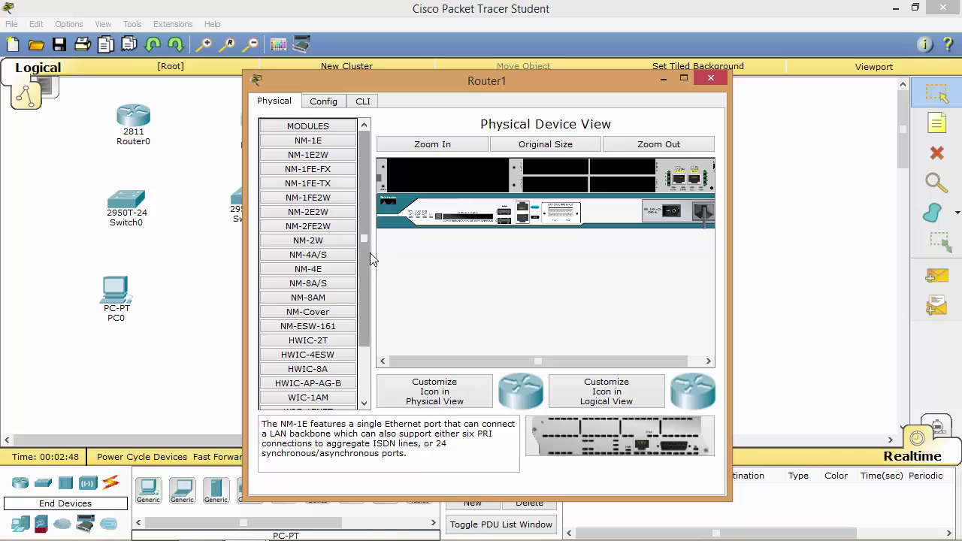
pyautogui.scroll(-3, 361, 280)
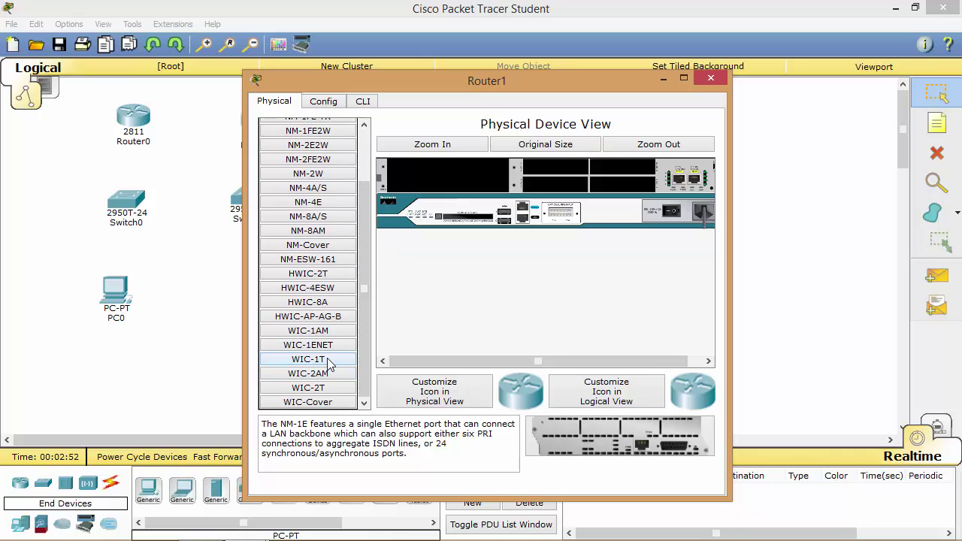
pyautogui.click(329, 363)
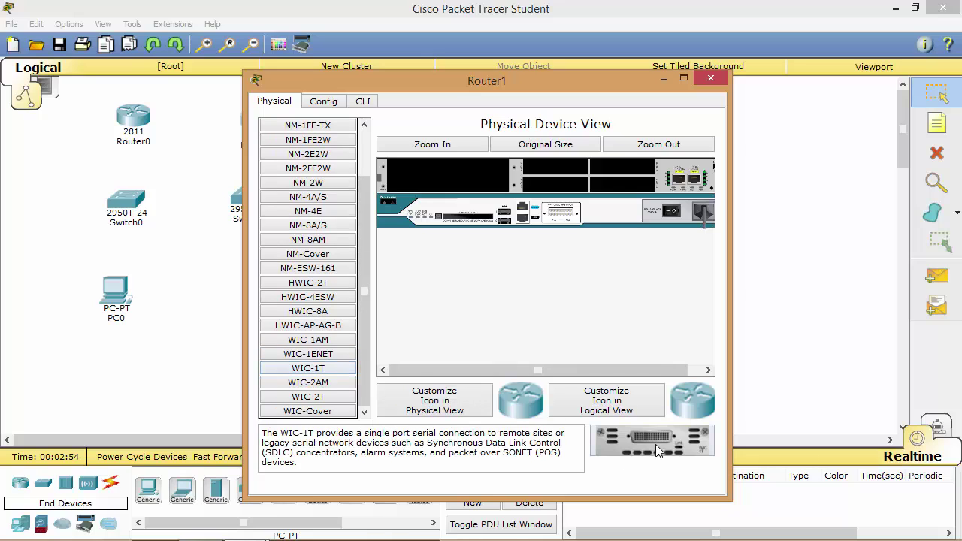
pyautogui.moveTo(655, 444); pyautogui.dragTo(626, 188)
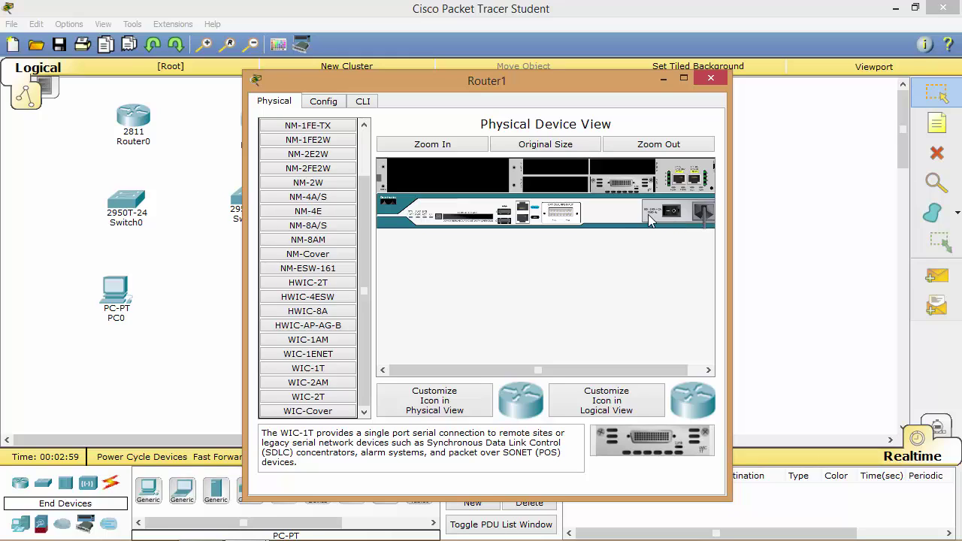
pyautogui.click(671, 213)
pyautogui.click(710, 79)
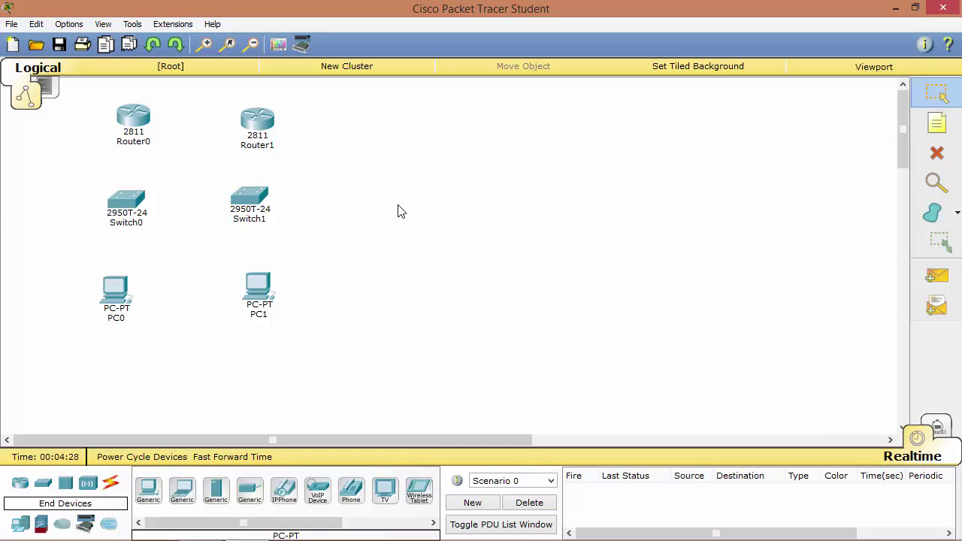
# Connect Router0's Serial0/0/0 port to Router1's Serial0/0/0 port with a Serial DCE cable, starting from Router0
pyautogui.click(111, 484)
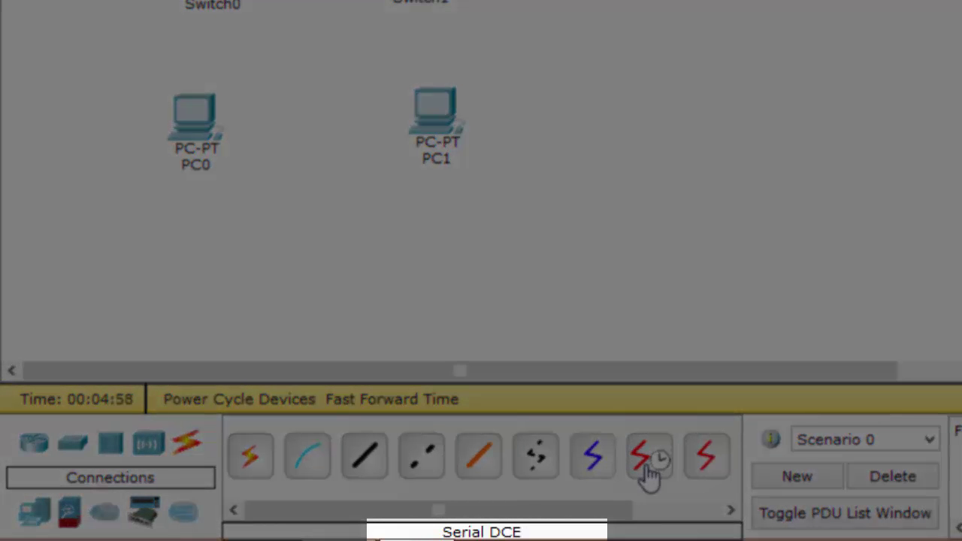
pyautogui.click(648, 460)
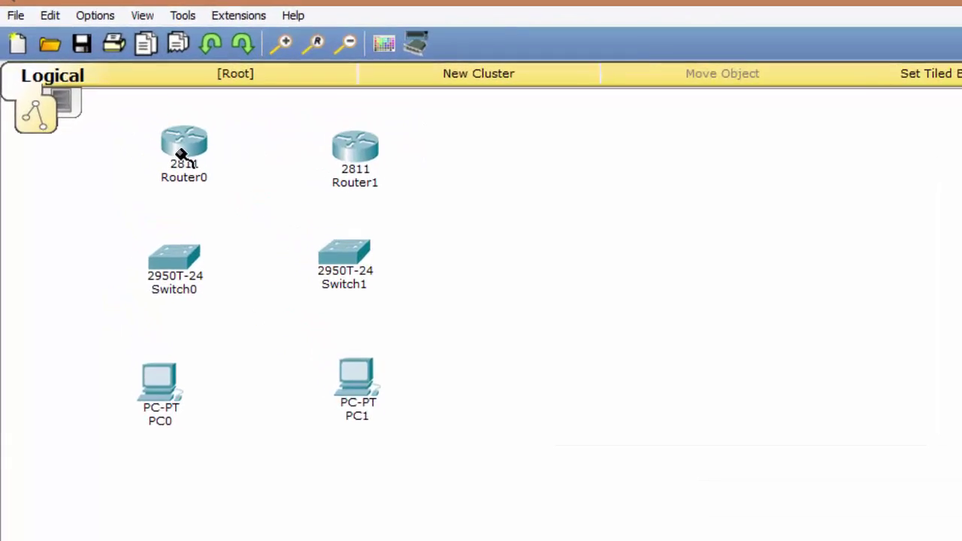
pyautogui.click(180, 146)
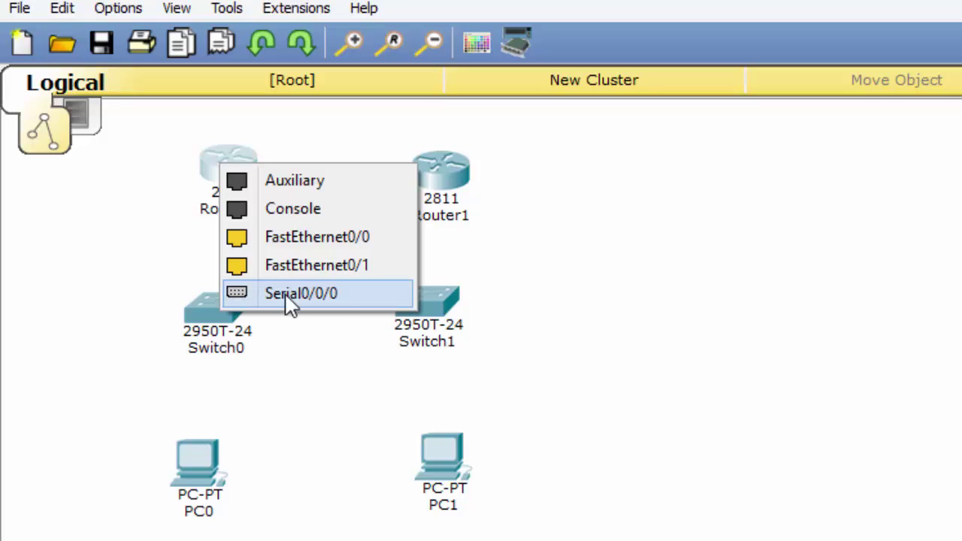
pyautogui.click(356, 300)
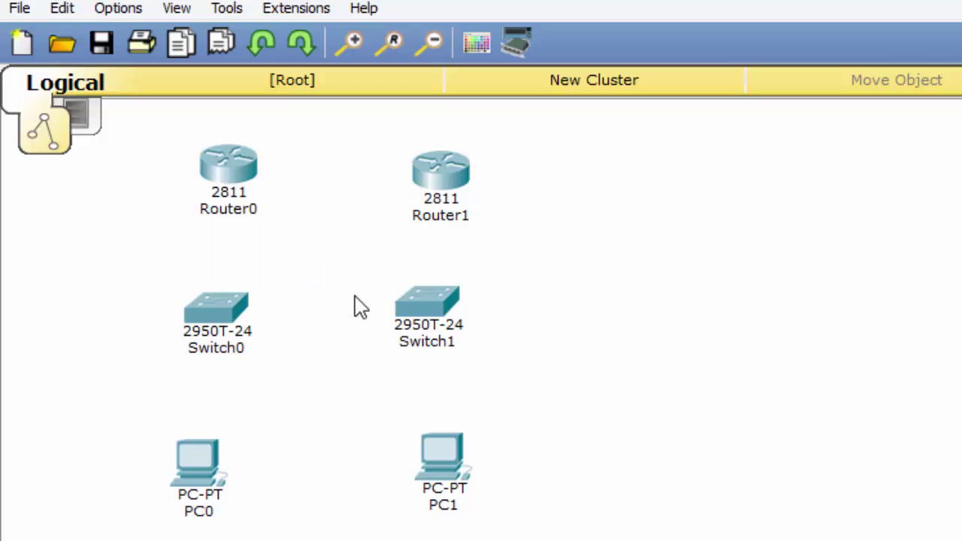
pyautogui.click(442, 195)
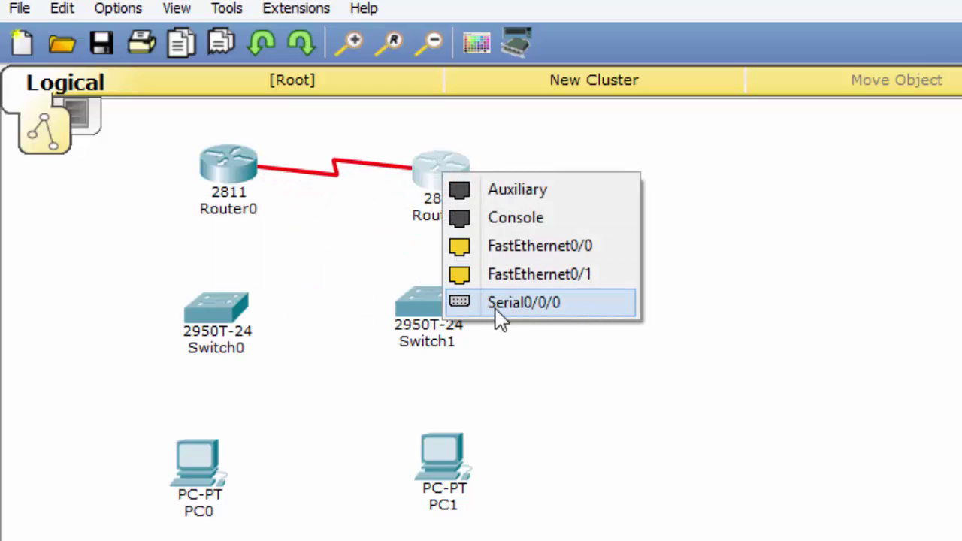
pyautogui.click(592, 315)
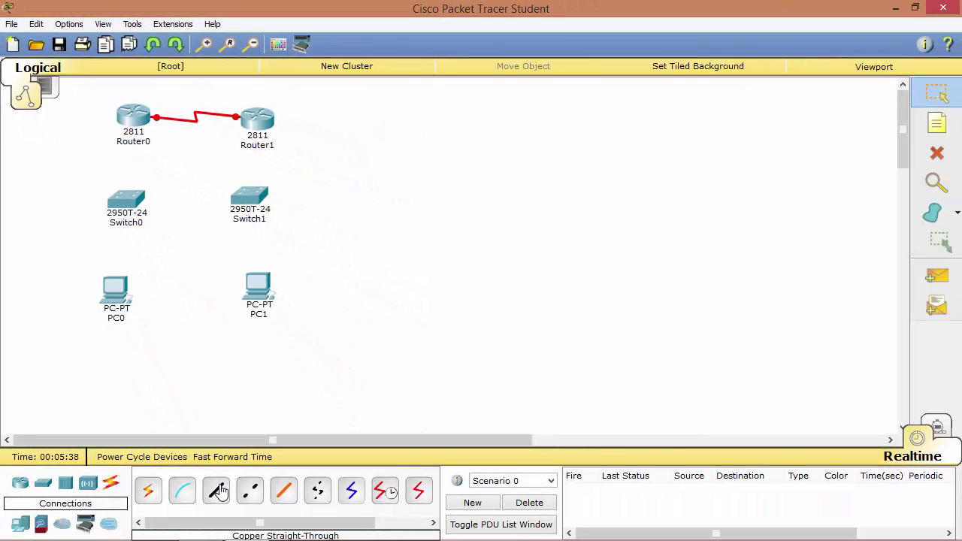
# Connect Router0's FastEthernet0/0 port to Switch0's FastEthernet0/1 port with a Copper Straight-Through cable
pyautogui.click(218, 492)
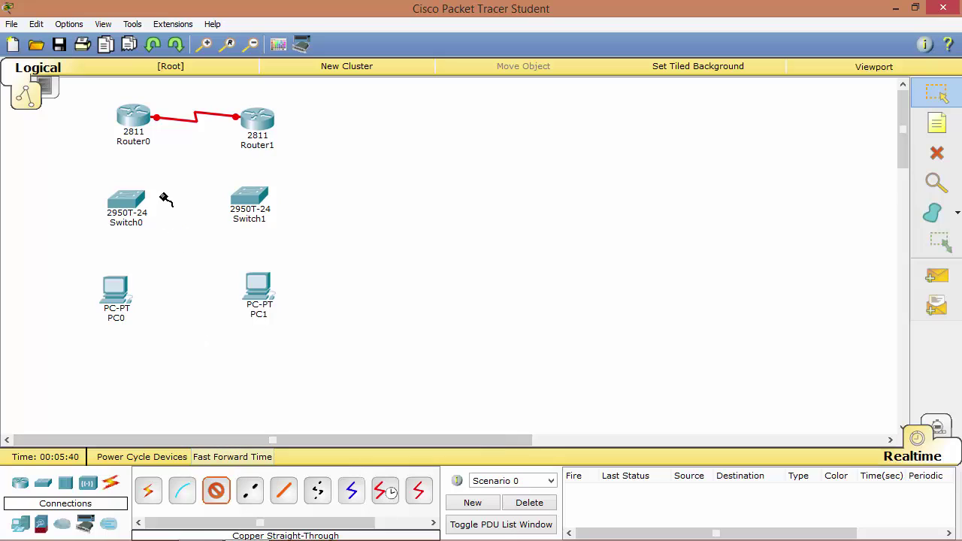
pyautogui.click(139, 121)
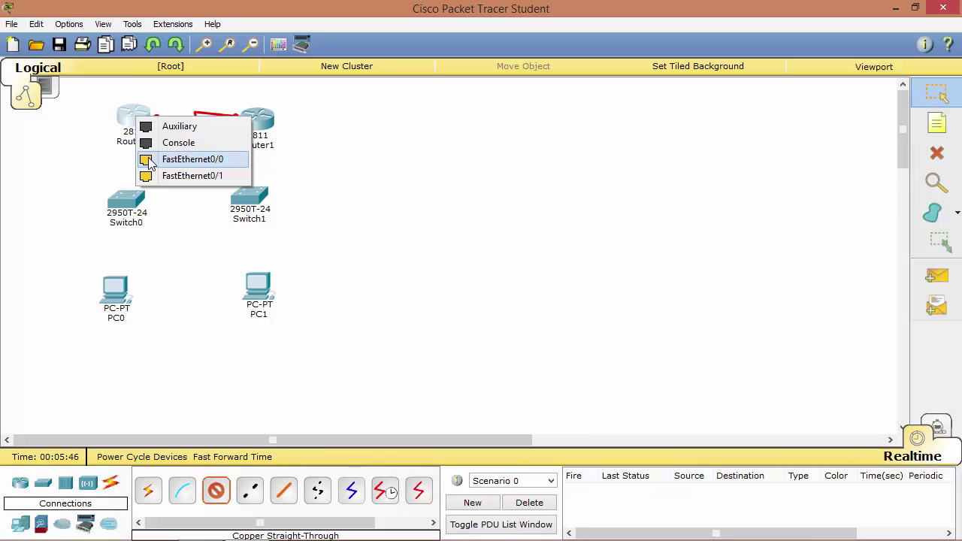
pyautogui.click(231, 163)
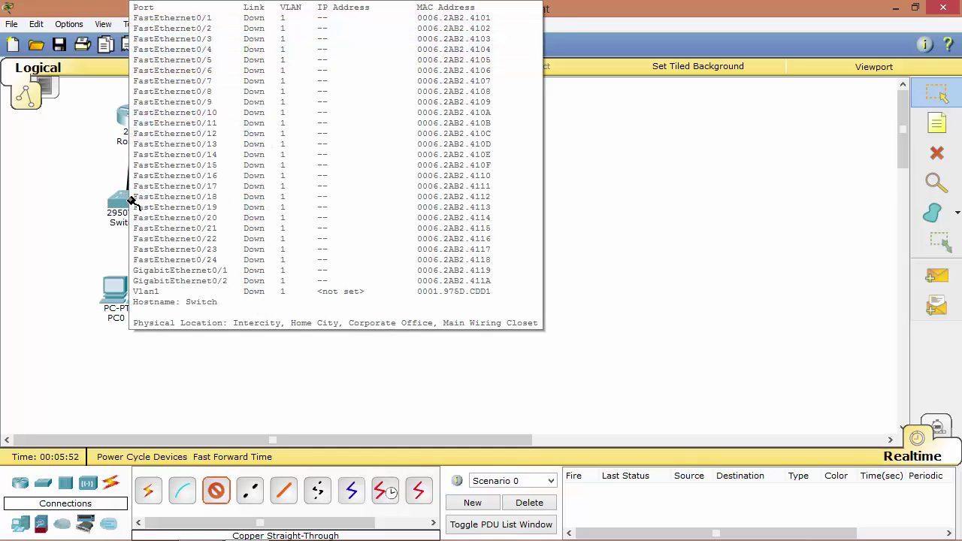
pyautogui.click(131, 200)
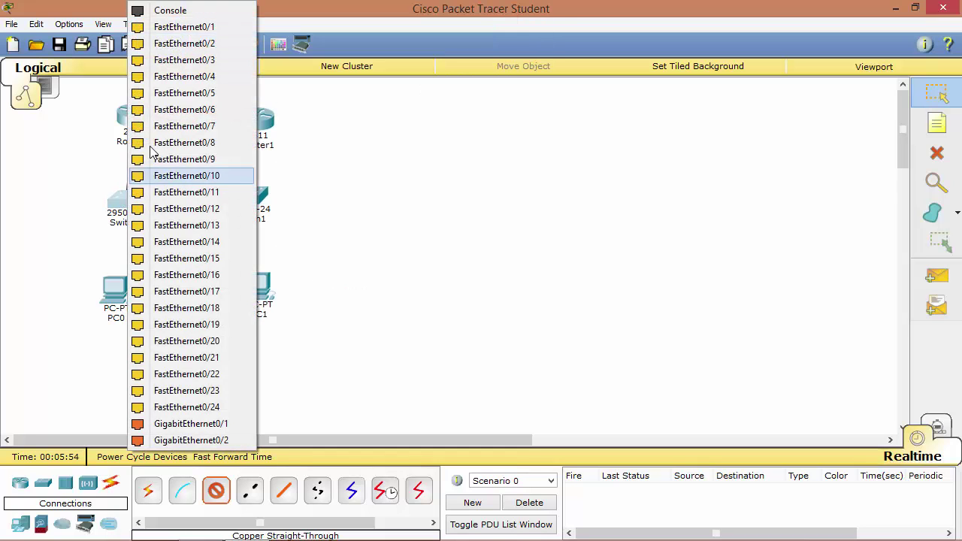
pyautogui.click(215, 31)
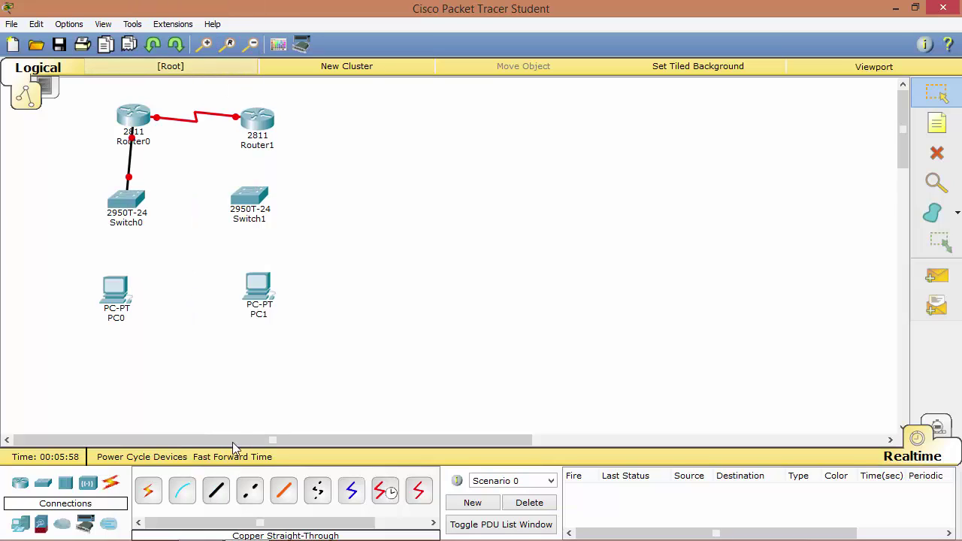
# Link Router1's FastEthernet0/0 port to FastEthernet0/1 on Switch1 using a Copper Straight-Through cable
pyautogui.click(217, 490)
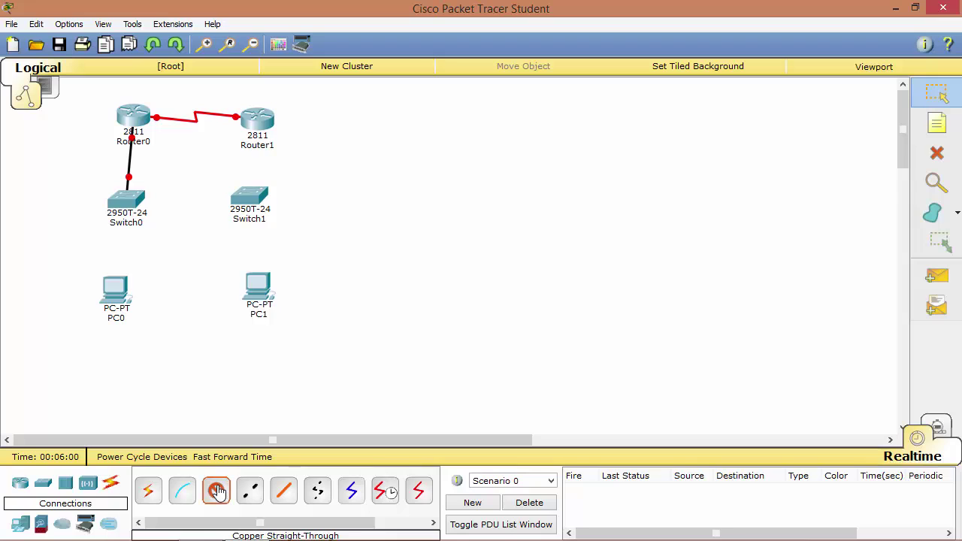
pyautogui.click(263, 121)
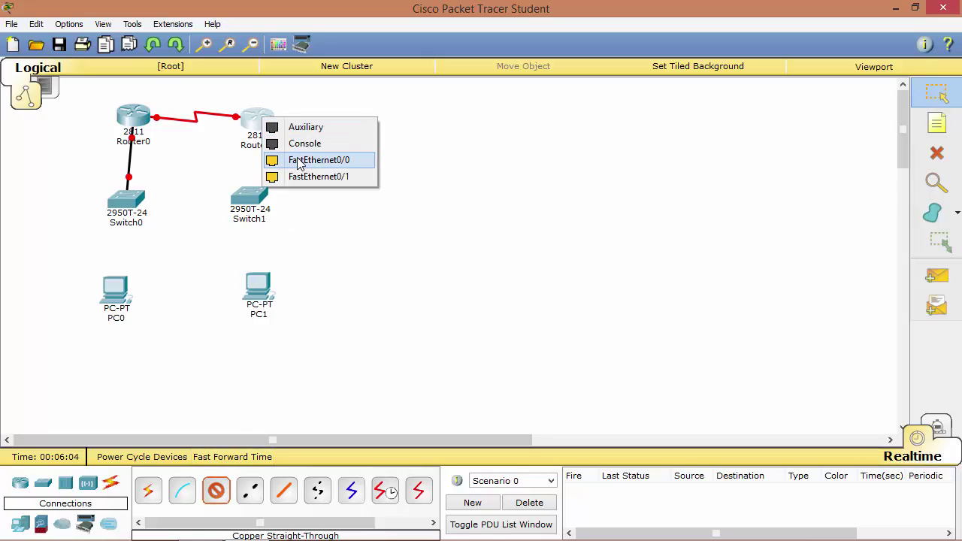
pyautogui.click(342, 162)
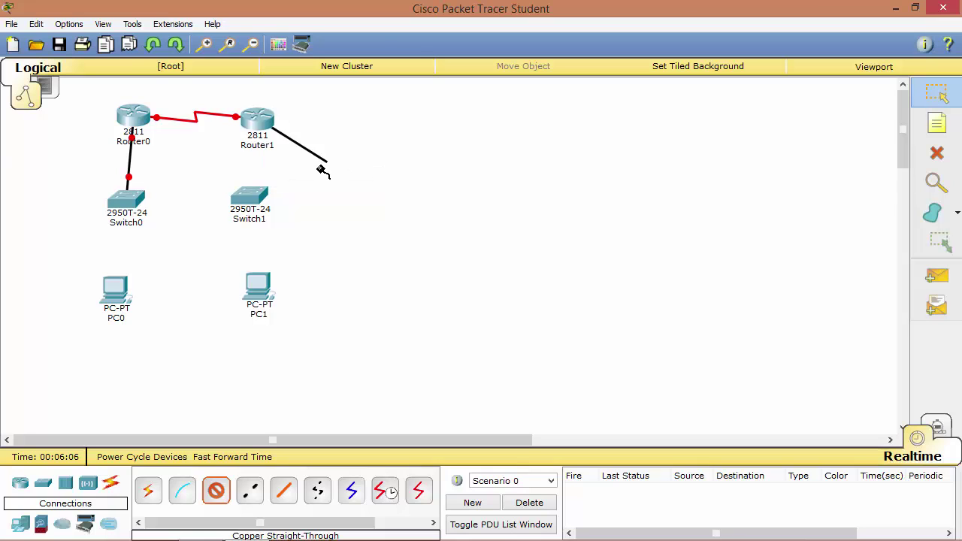
pyautogui.click(258, 196)
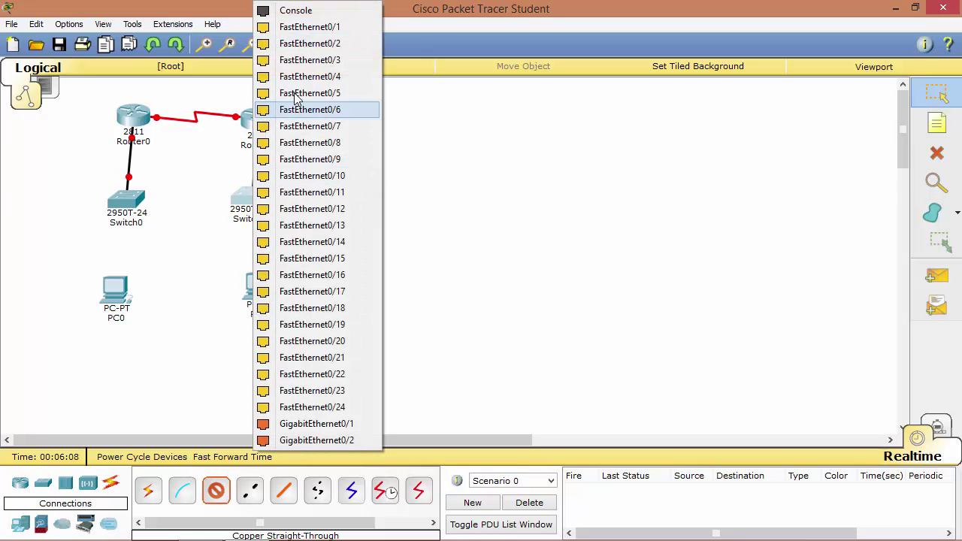
pyautogui.click(339, 31)
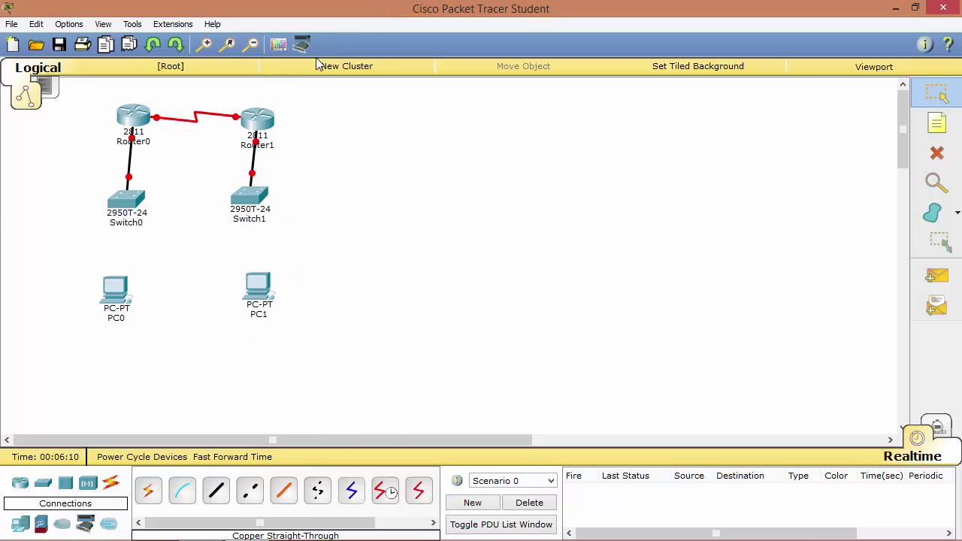
# Cable Switch0's FastEthernet0/2 port to PC0's FastEthernet0 port with a Copper Straight-Through cable
pyautogui.click(214, 491)
pyautogui.click(116, 208)
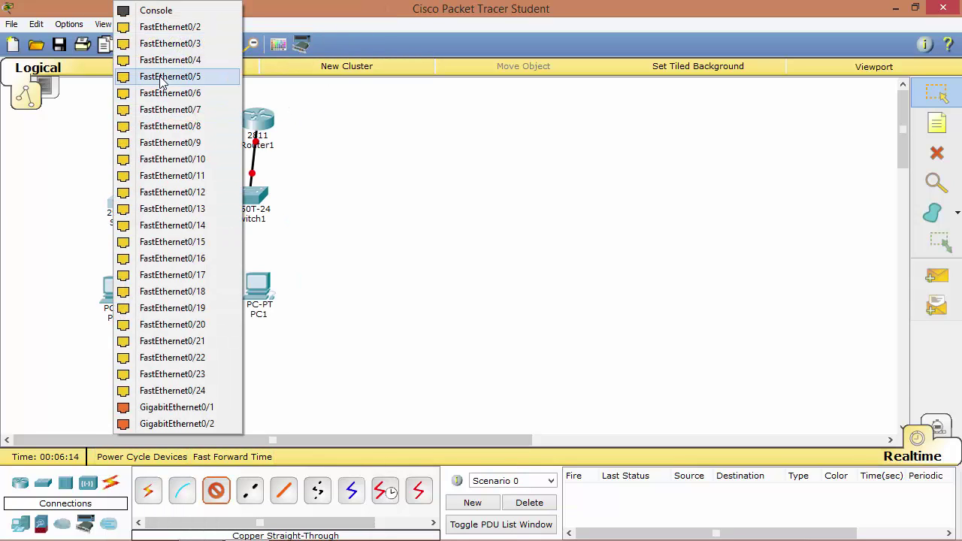
pyautogui.click(161, 26)
pyautogui.click(114, 289)
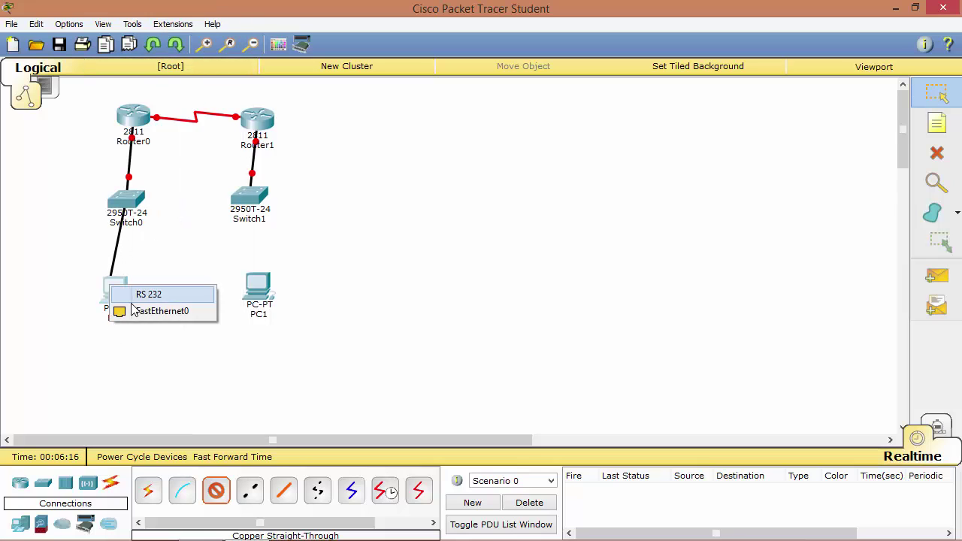
pyautogui.click(139, 311)
# Run a Copper Straight-Through cable from Switch1's FastEthernet0/2 port to PC1's FastEthernet0 port
pyautogui.click(216, 492)
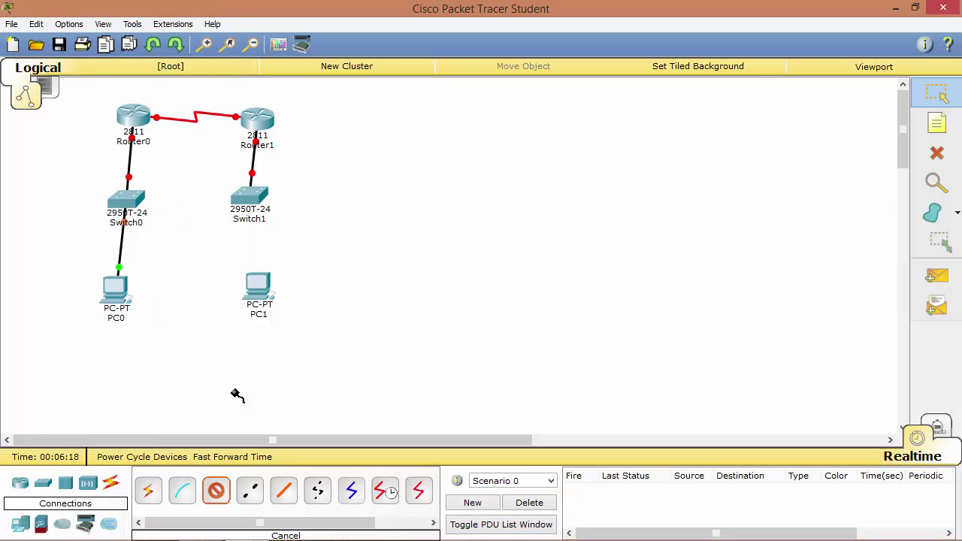
pyautogui.click(248, 197)
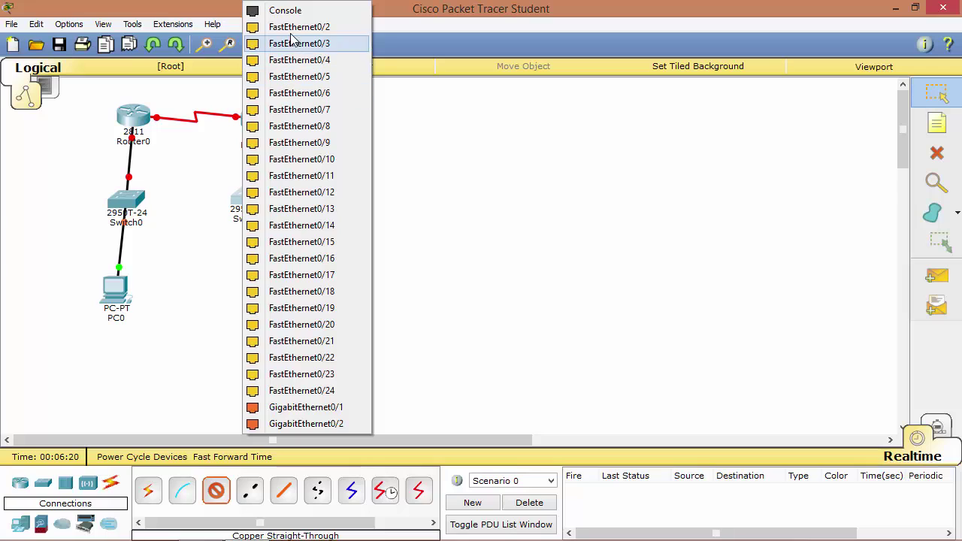
pyautogui.click(299, 27)
pyautogui.click(256, 286)
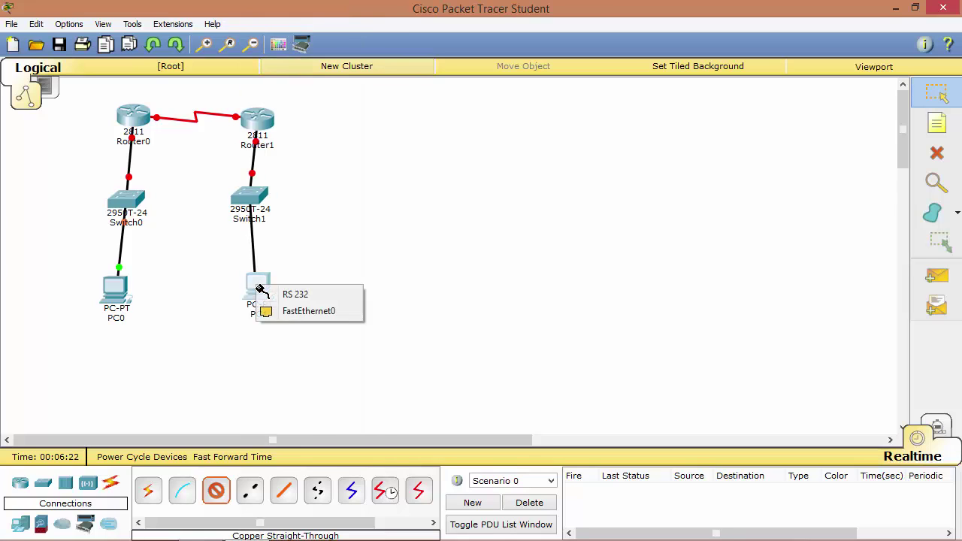
pyautogui.click(280, 309)
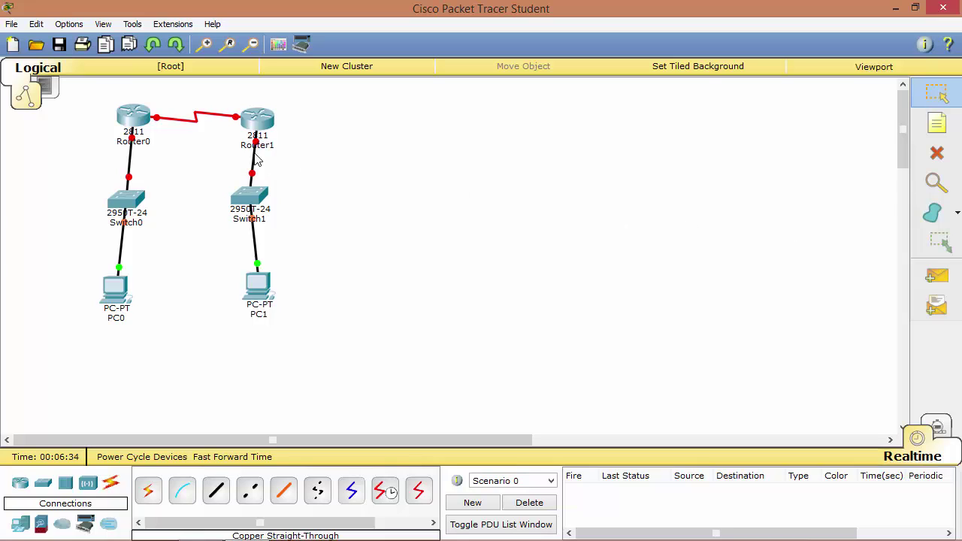
# Shift both routers, both switches and both PCs leftward in the workspace, keeping each router, switch and PC in its own column
pyautogui.moveTo(120, 119); pyautogui.dragTo(78, 118)
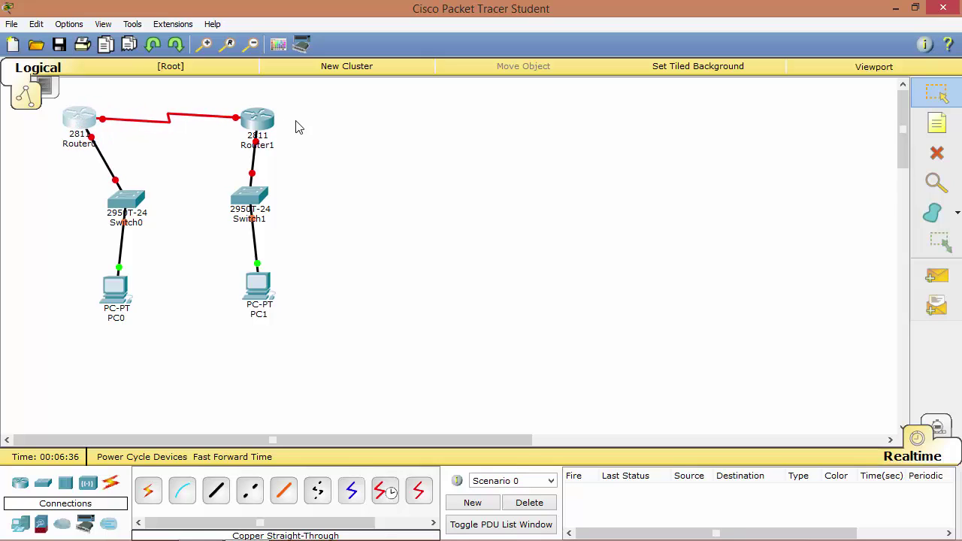
pyautogui.moveTo(266, 118); pyautogui.dragTo(247, 120)
pyautogui.moveTo(78, 189); pyautogui.dragTo(304, 239)
pyautogui.moveTo(240, 202); pyautogui.dragTo(181, 206)
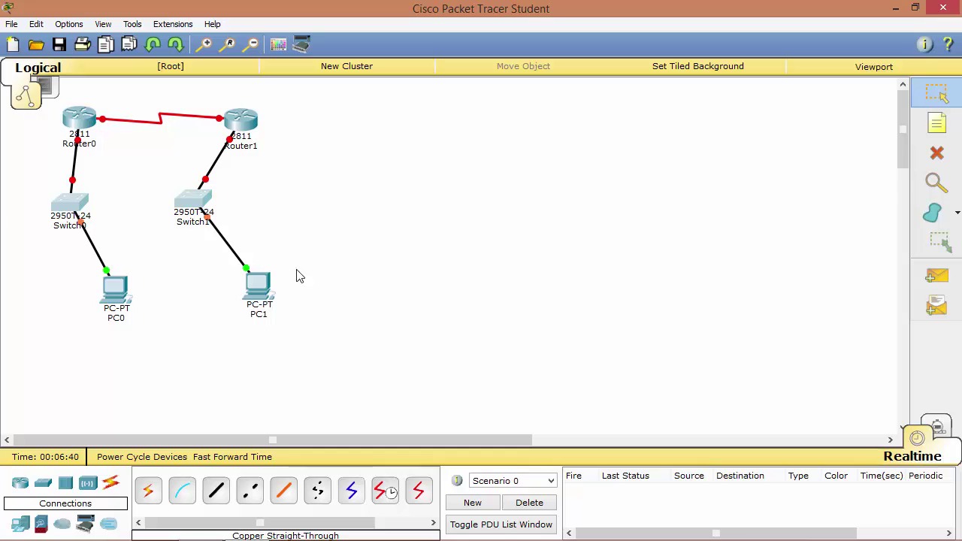
pyautogui.moveTo(305, 263); pyautogui.dragTo(105, 325)
pyautogui.moveTo(259, 290); pyautogui.dragTo(193, 304)
pyautogui.click(321, 266)
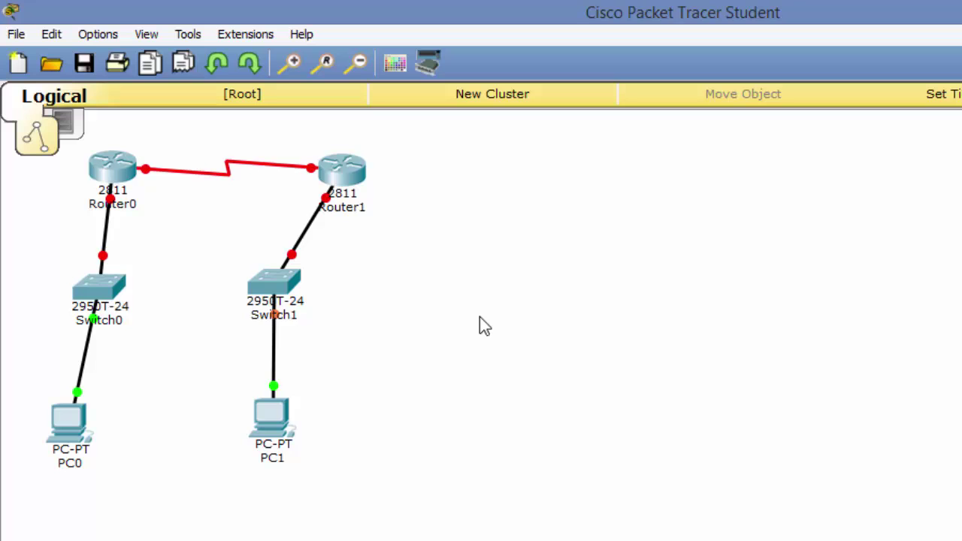
# Turn on Always Show Port Labels in the interface preferences and close the preferences
pyautogui.click(85, 39)
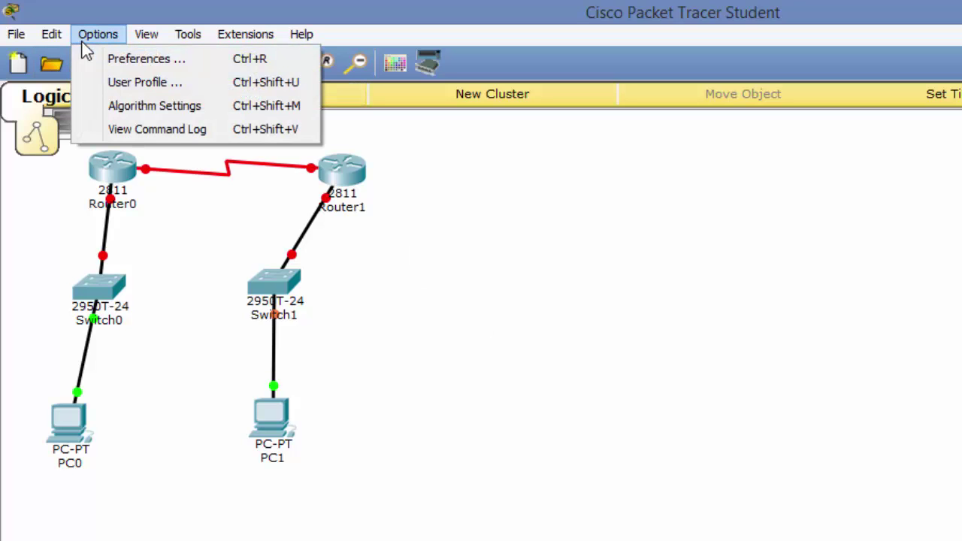
pyautogui.click(85, 59)
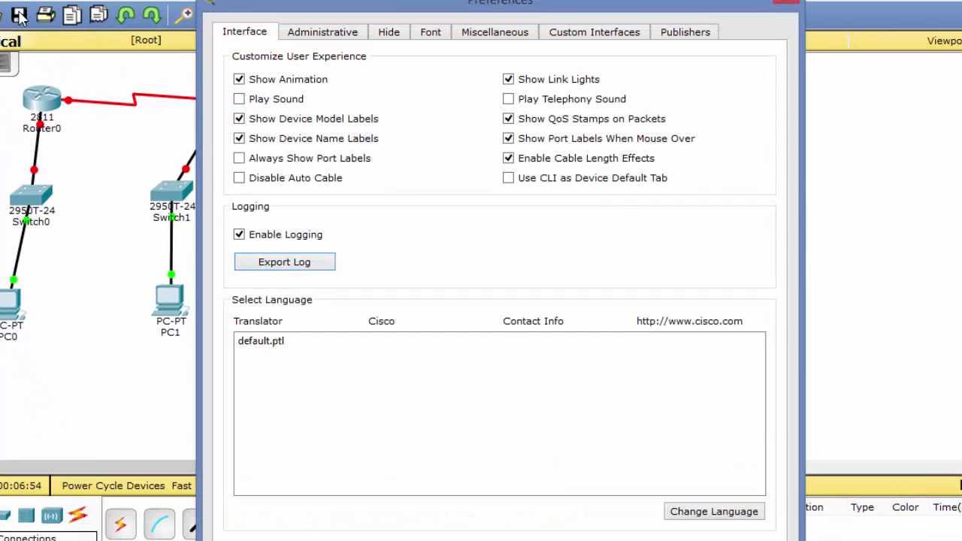
pyautogui.click(240, 160)
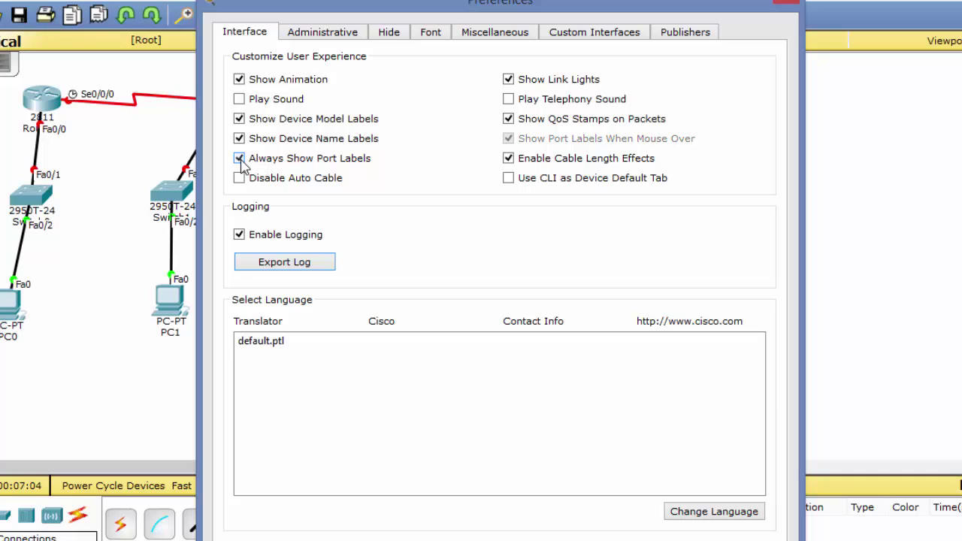
pyautogui.moveTo(417, 4); pyautogui.dragTo(544, 0)
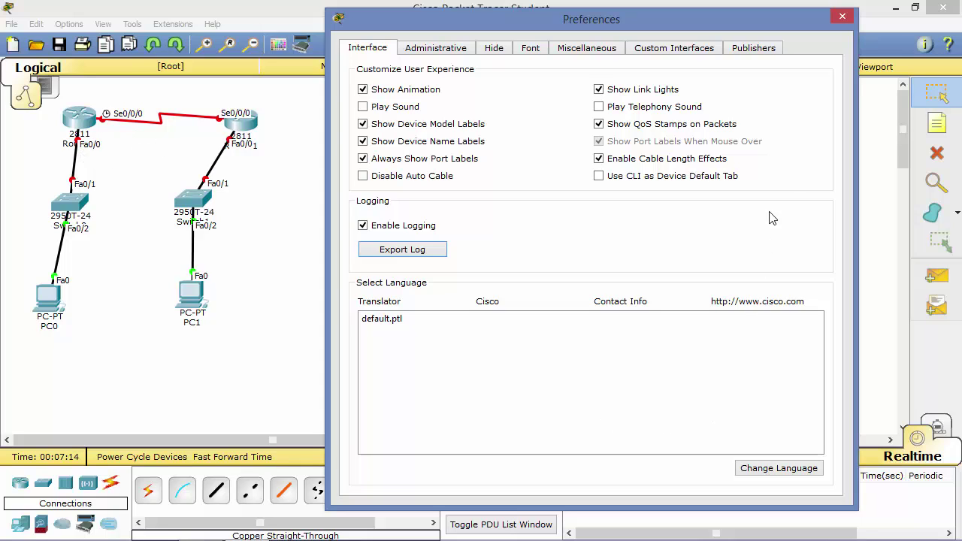
pyautogui.click(840, 19)
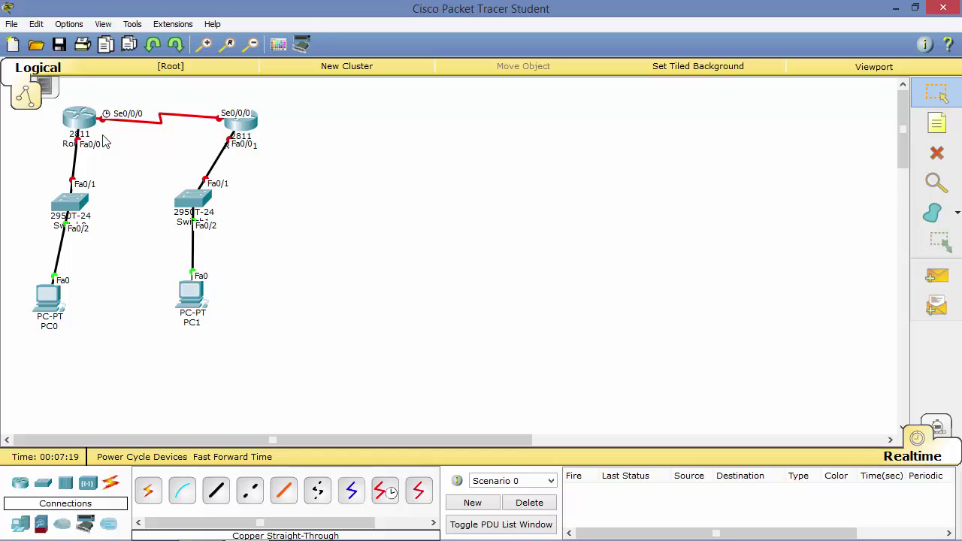
# Open Router0's command line, answer no to the configuration dialog, and start the console session
pyautogui.click(80, 124)
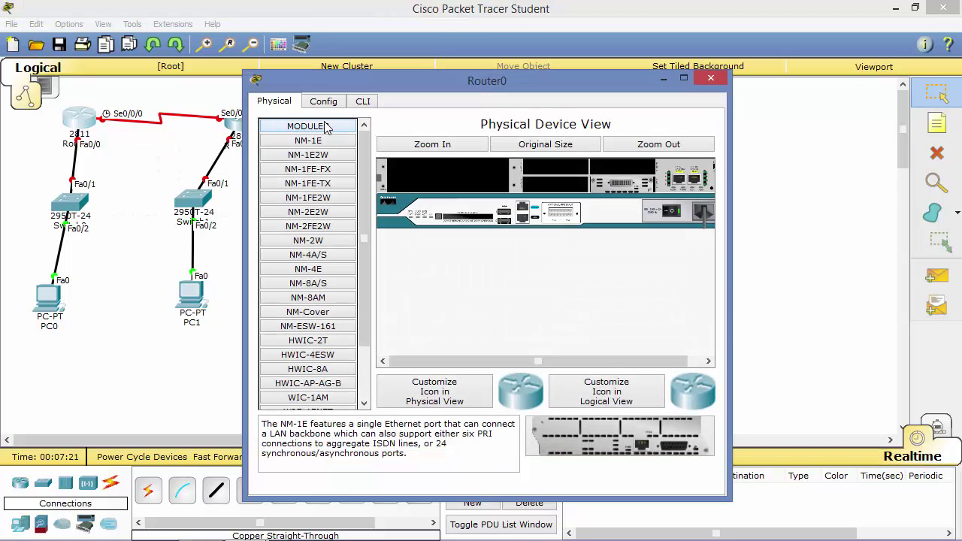
pyautogui.click(363, 101)
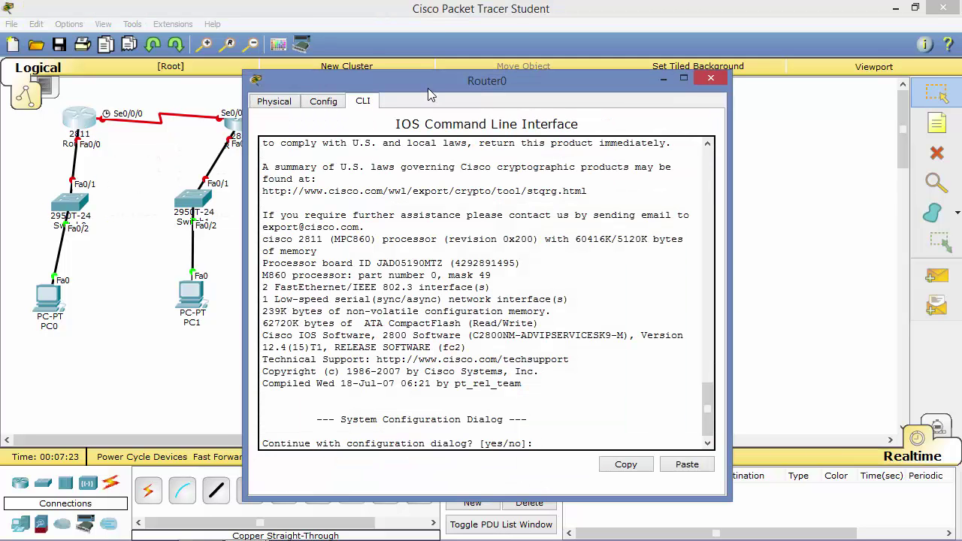
pyautogui.moveTo(428, 87); pyautogui.dragTo(576, 151)
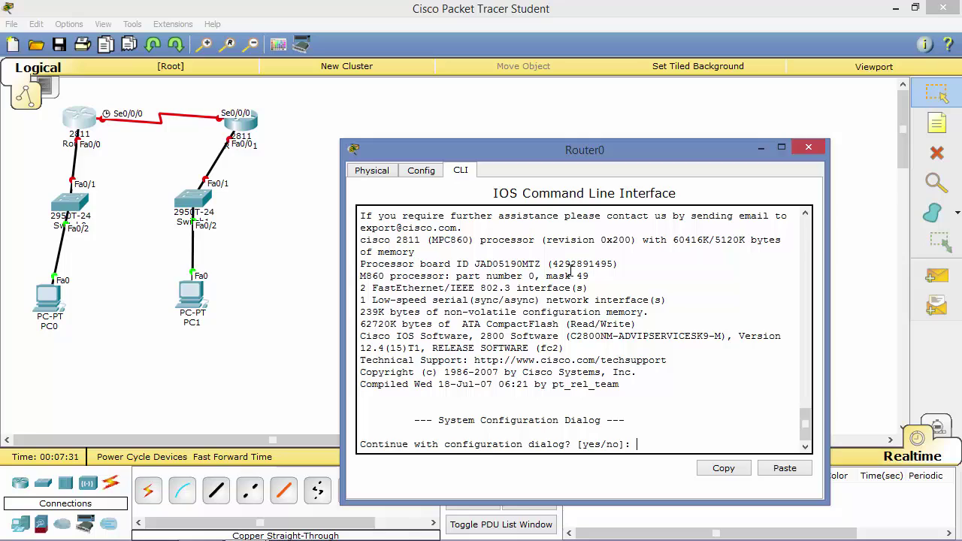
pyautogui.write('no')
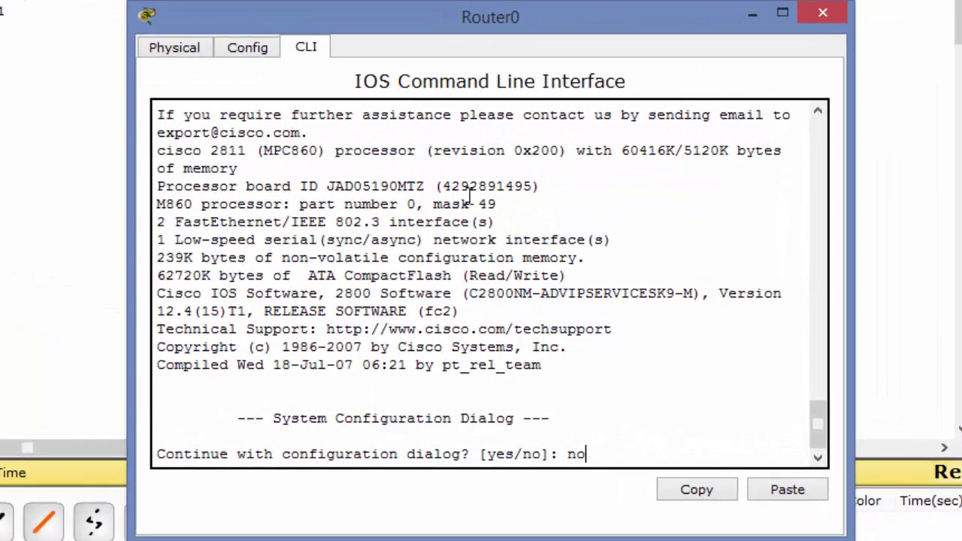
pyautogui.press('Return')
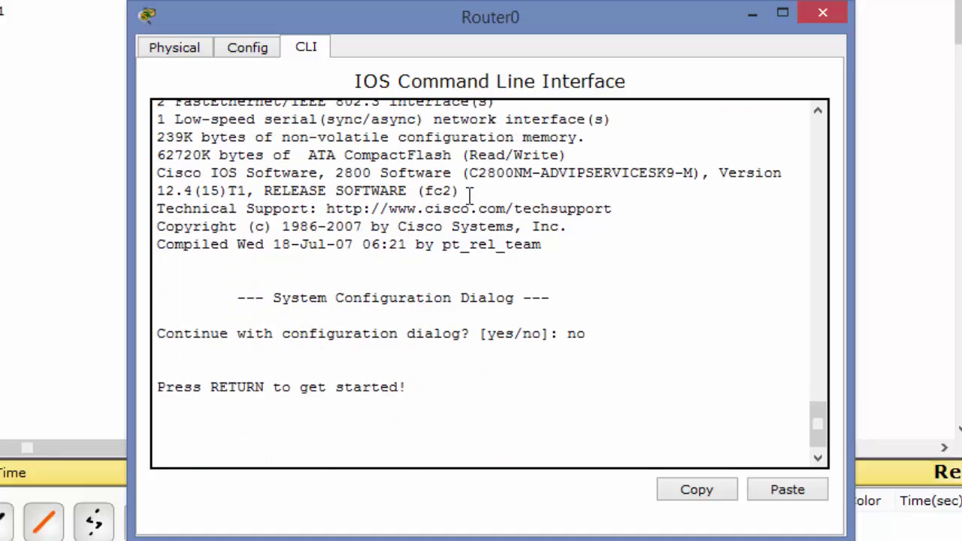
pyautogui.press('Return')
# Enter privileged mode on Router0 with enable and global configuration mode with configure terminal
pyautogui.write('enab')
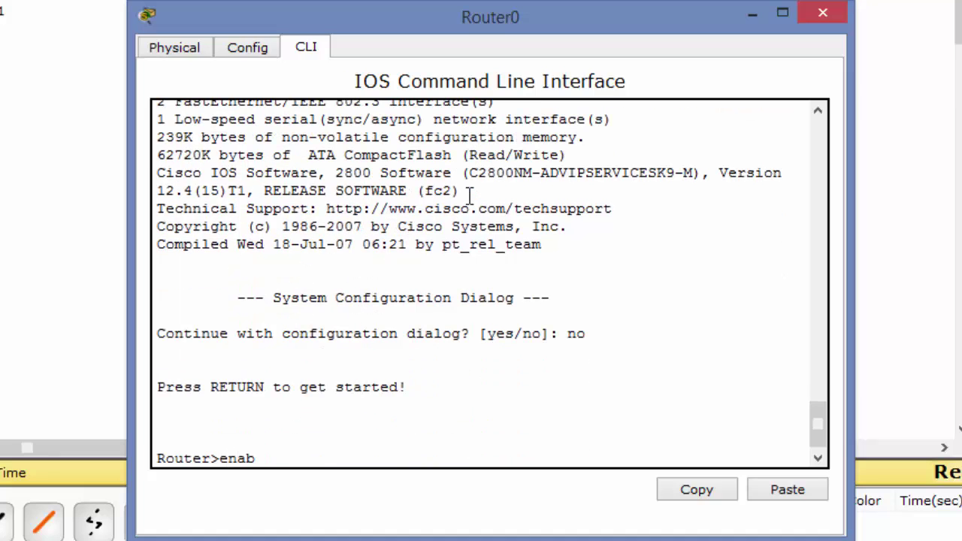
pyautogui.write('le')
pyautogui.press('Return')
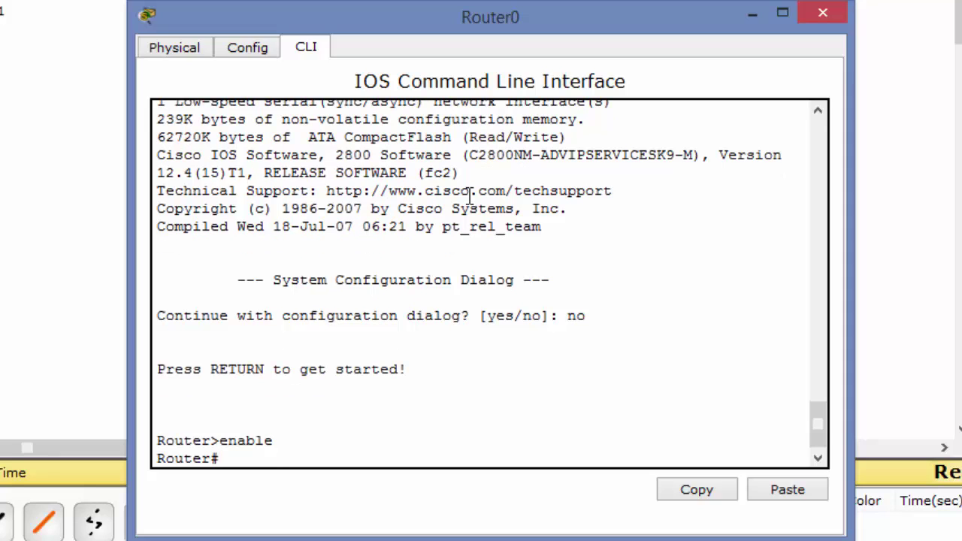
pyautogui.write('configure terminal')
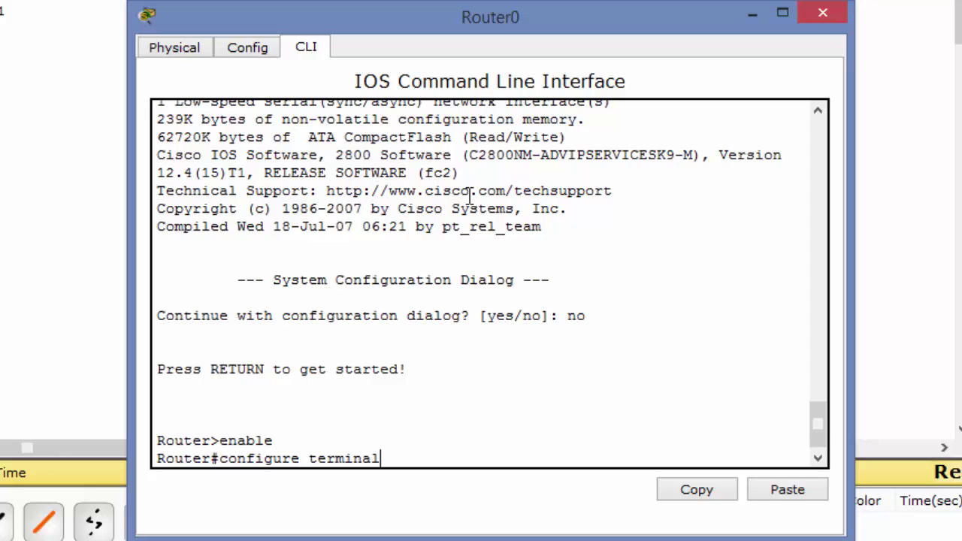
pyautogui.press('Return')
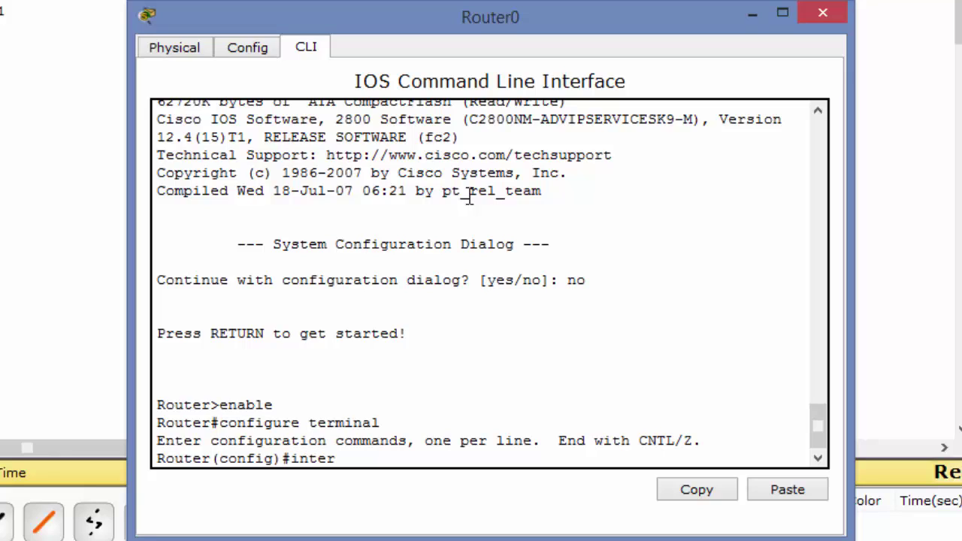
# Enter interface configuration mode on Router0 with the command interface serial 0/0/0
pyautogui.write('ce serial 0/0/')
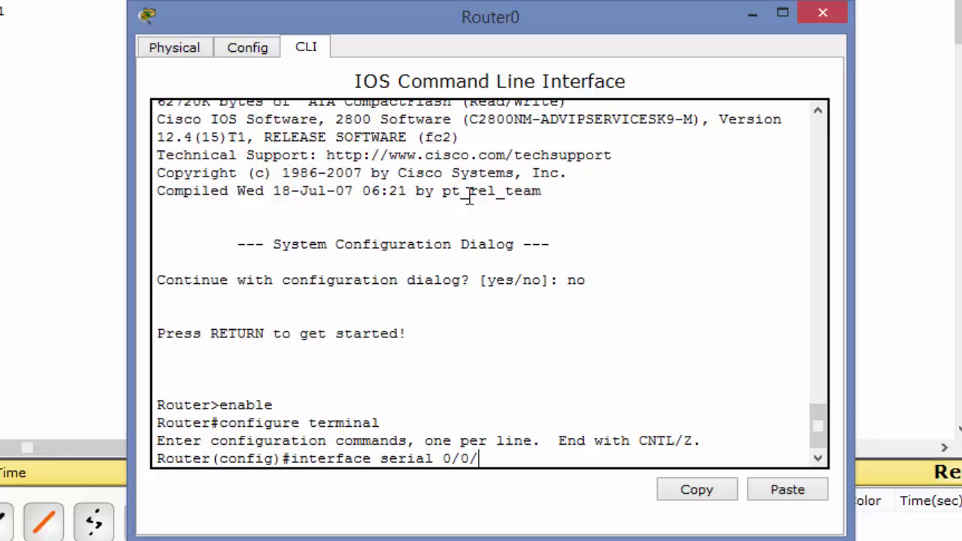
pyautogui.write('0')
pyautogui.press('Return')
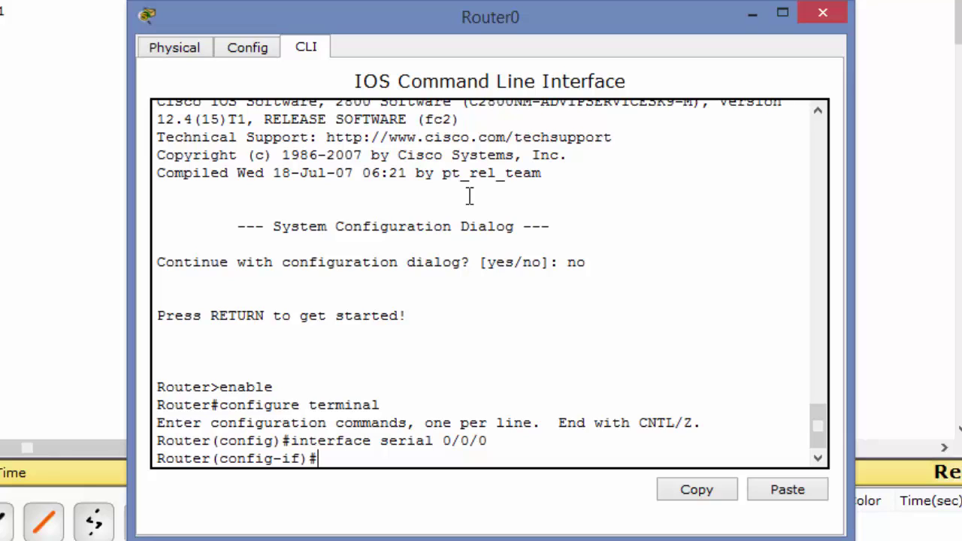
# Assign the IP address 192.168.20.1 with mask 255.255.255.0 to Router0's serial 0/0/0 interface
pyautogui.write('ip address')
pyautogui.write('19')
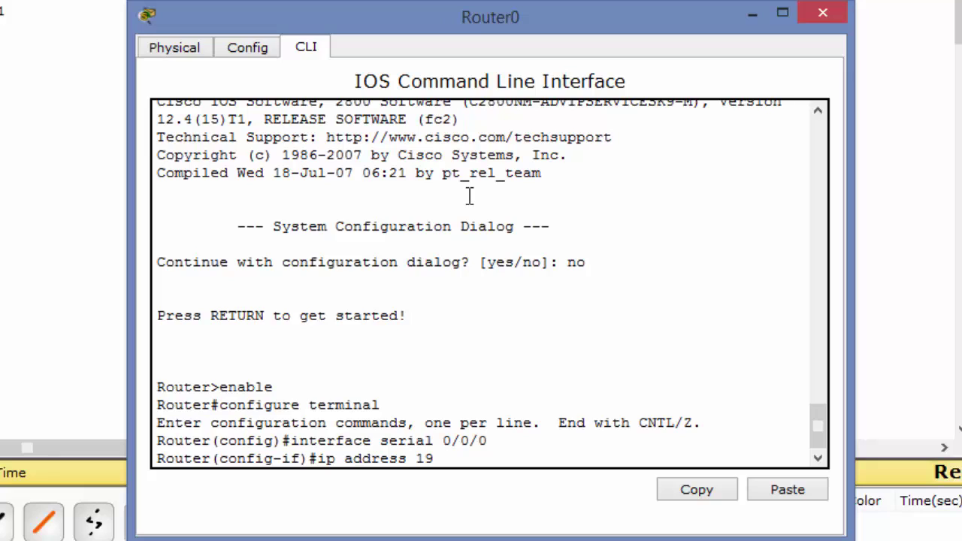
pyautogui.write('2.168.20.1 255.255.255.0')
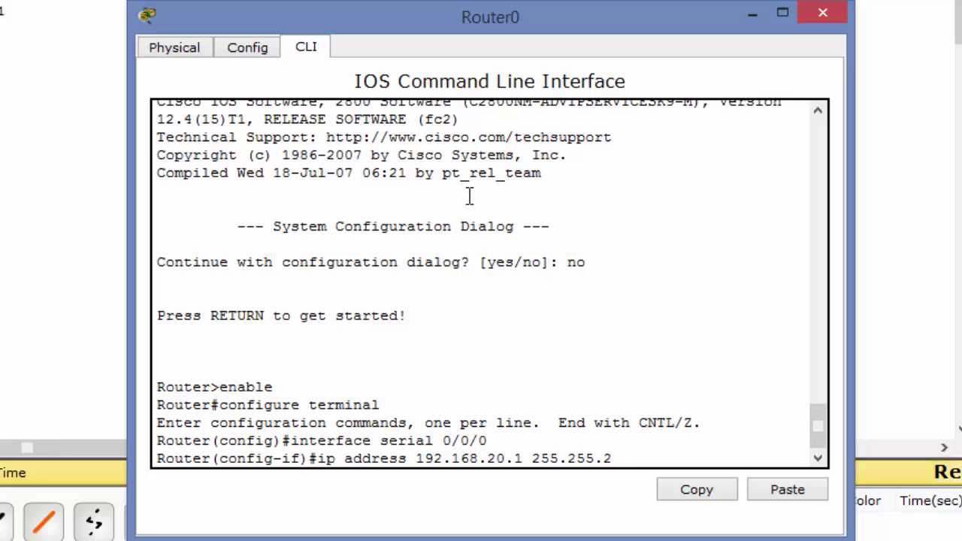
pyautogui.press('Return')
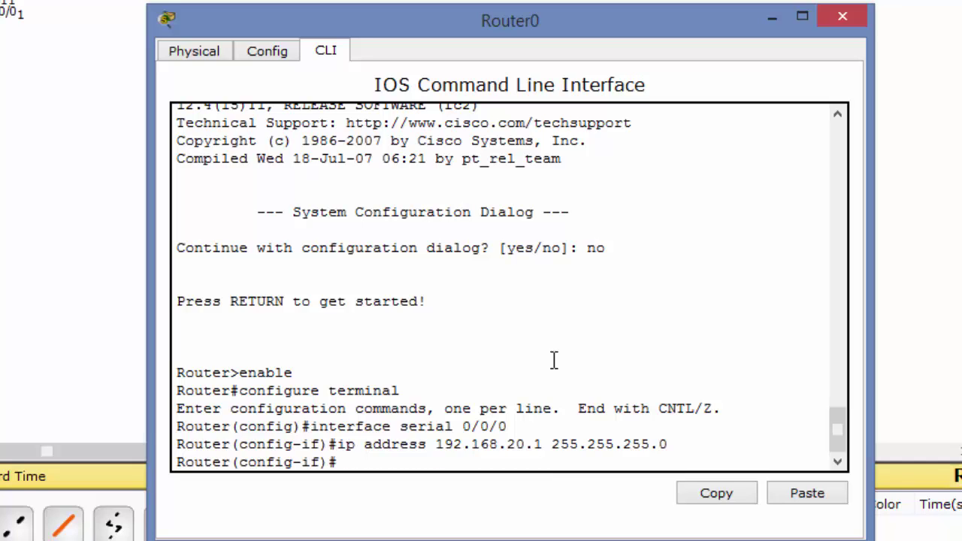
# Set the clock rate of Router0's serial 0/0/0 interface to 128000 and enable the interface with no shutdown
pyautogui.write('clock rat')
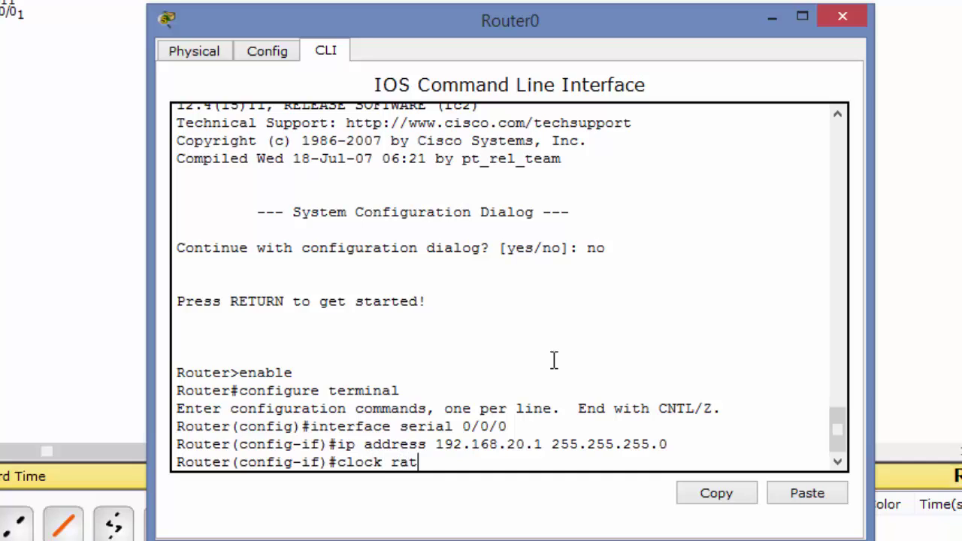
pyautogui.write('e 128000')
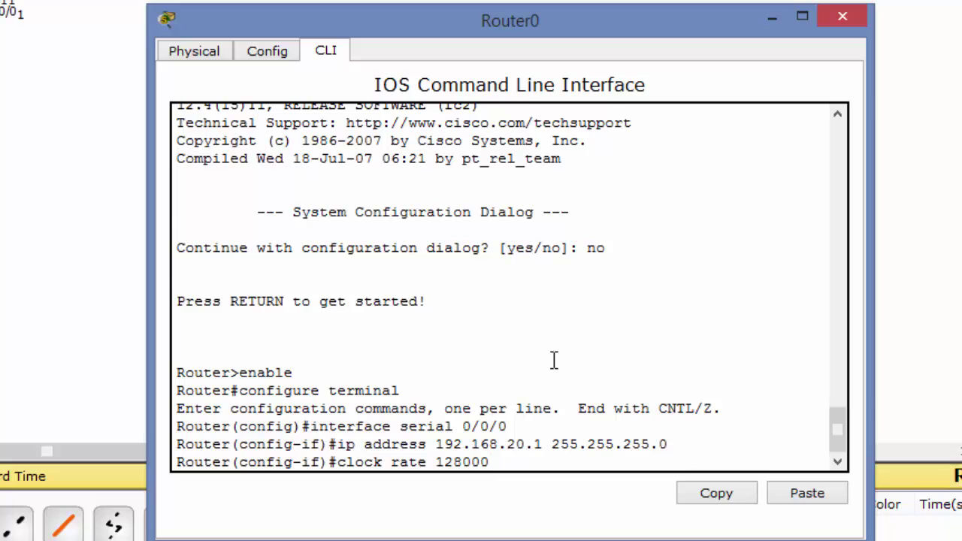
pyautogui.press('Return')
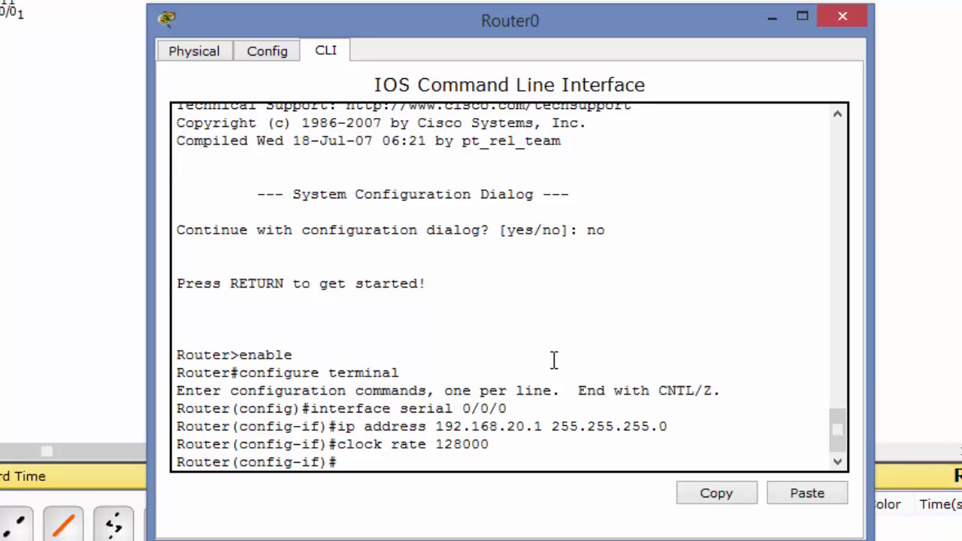
pyautogui.write('no shutd')
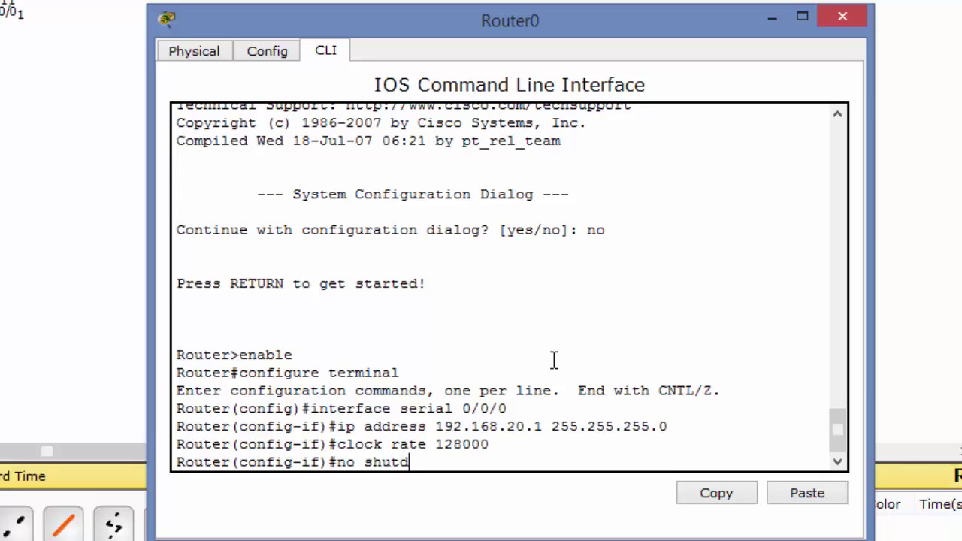
pyautogui.write('own')
pyautogui.press('Return')
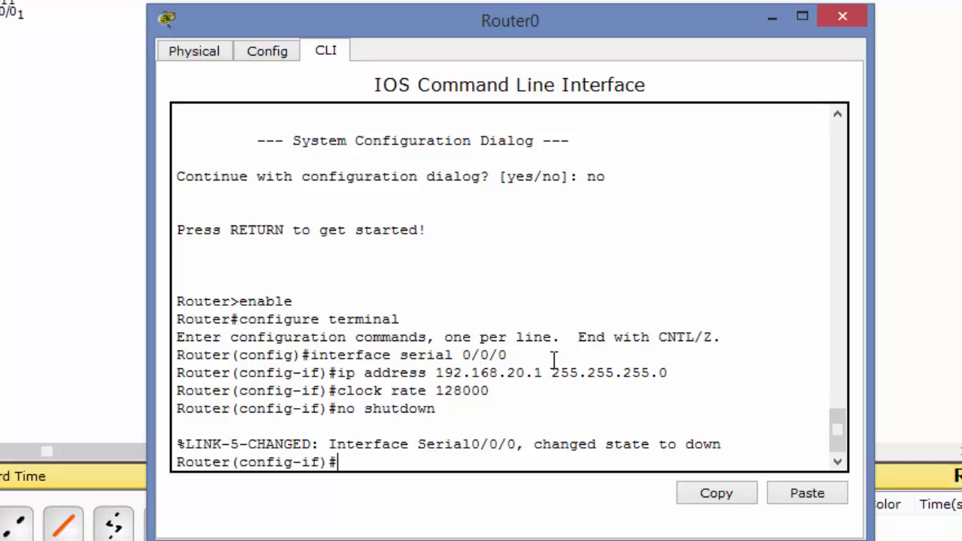
# Exit Router0's serial interface configuration and enter configuration of interface fastethernet 0/0
pyautogui.write('exit')
pyautogui.press('Return')
pyautogui.write('i')
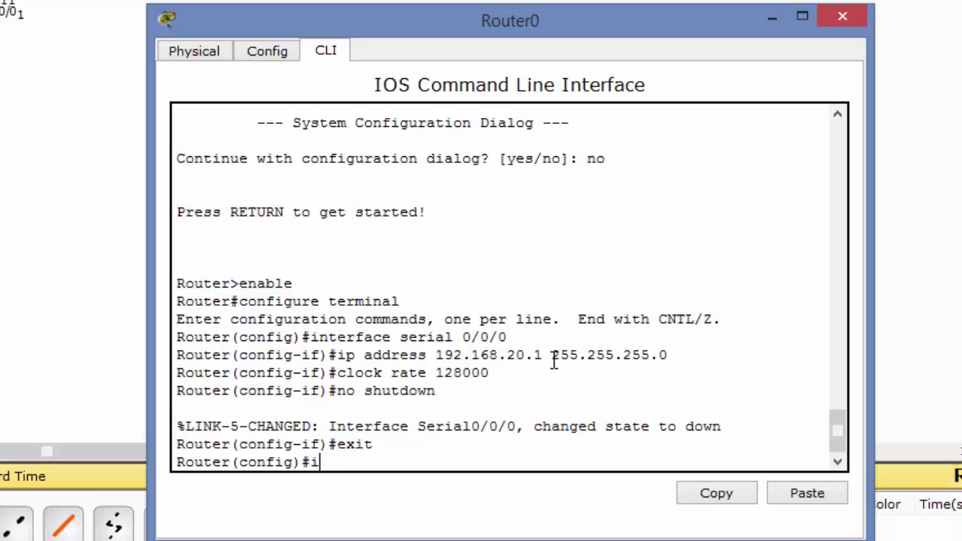
pyautogui.write('nterfac')
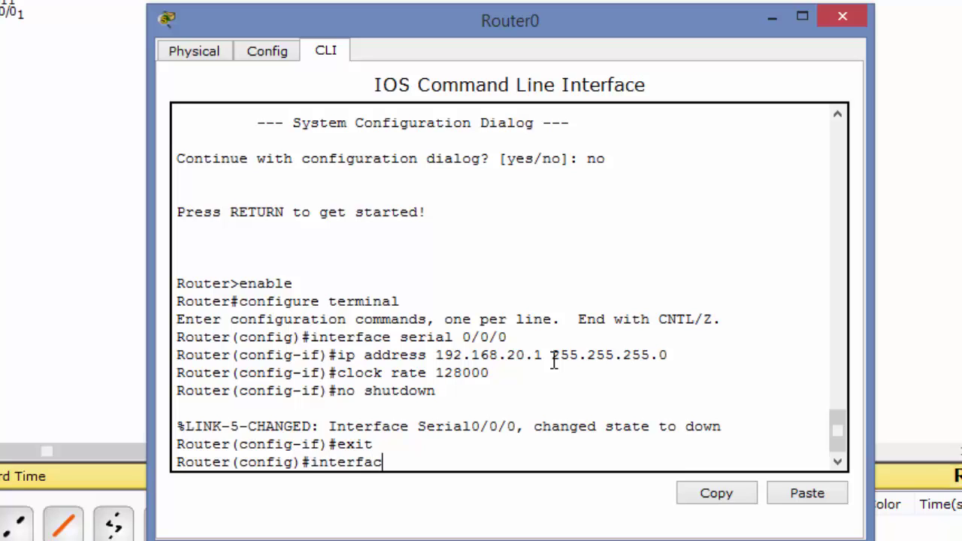
pyautogui.write('e fastet')
pyautogui.write('er')
pyautogui.press('BackSpace')
pyautogui.press('BackSpace')
pyautogui.write('hernet')
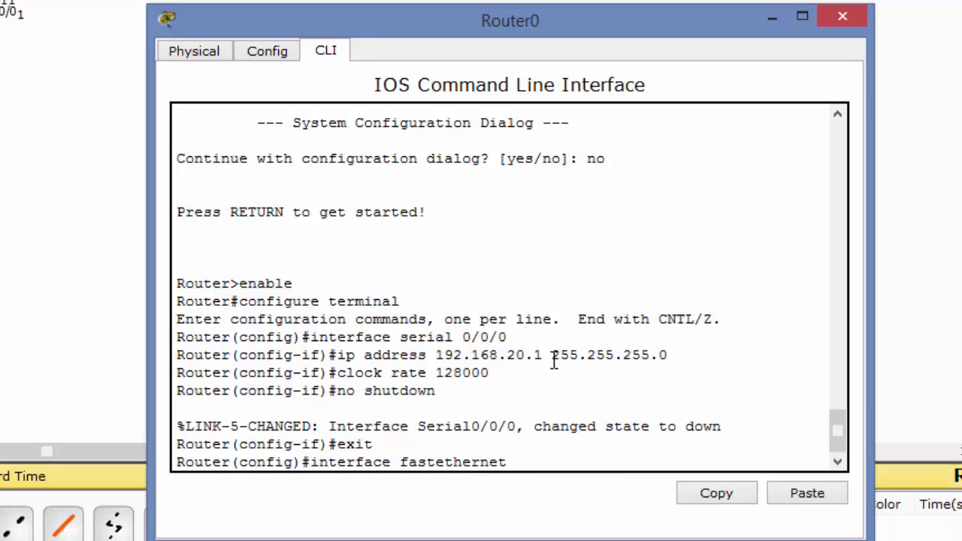
pyautogui.write(' 0/0')
pyautogui.press('Return')
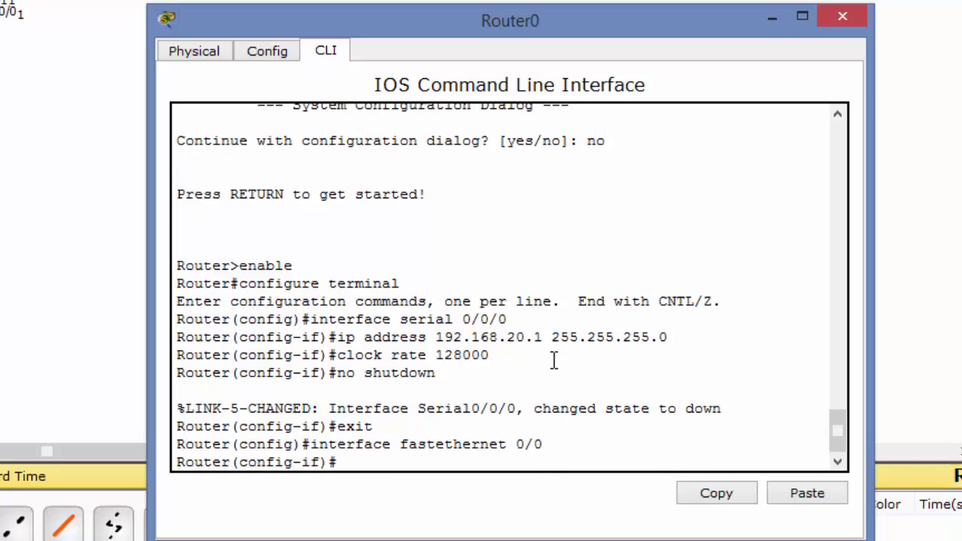
# Assign 192.168.10.1 with mask 255.255.255.0 to Router0's fastethernet 0/0 interface and enable it with no shutdown
pyautogui.write('ip address 19')
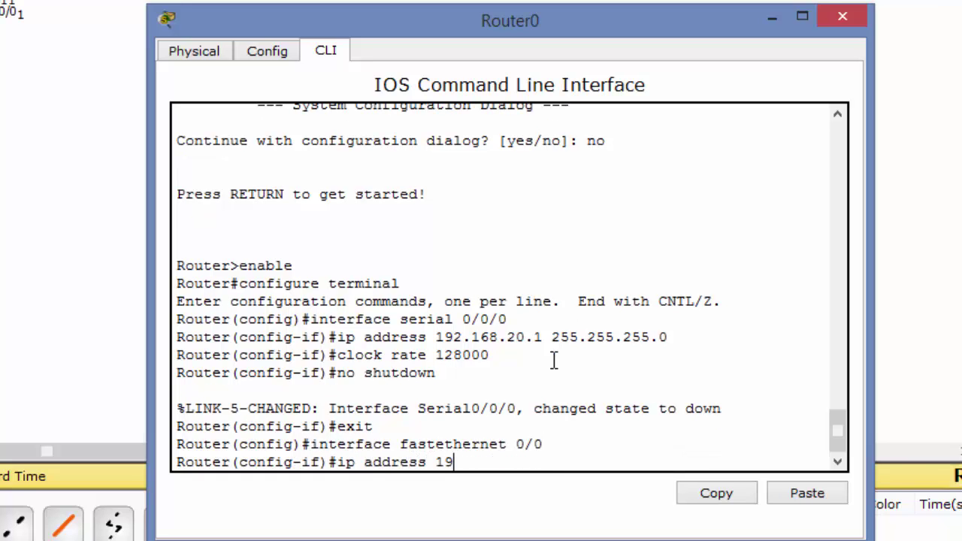
pyautogui.write('2.168.10.1 2')
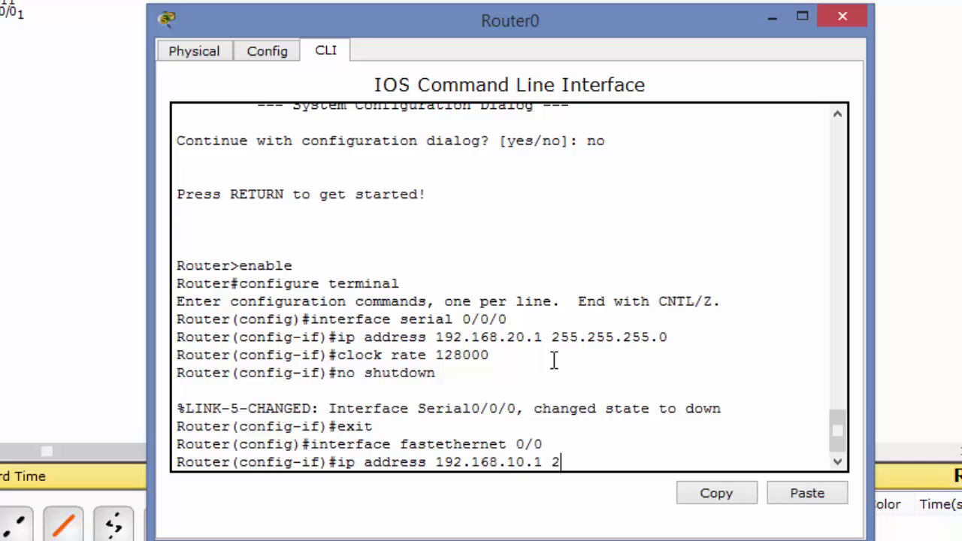
pyautogui.write('55.255.255.0')
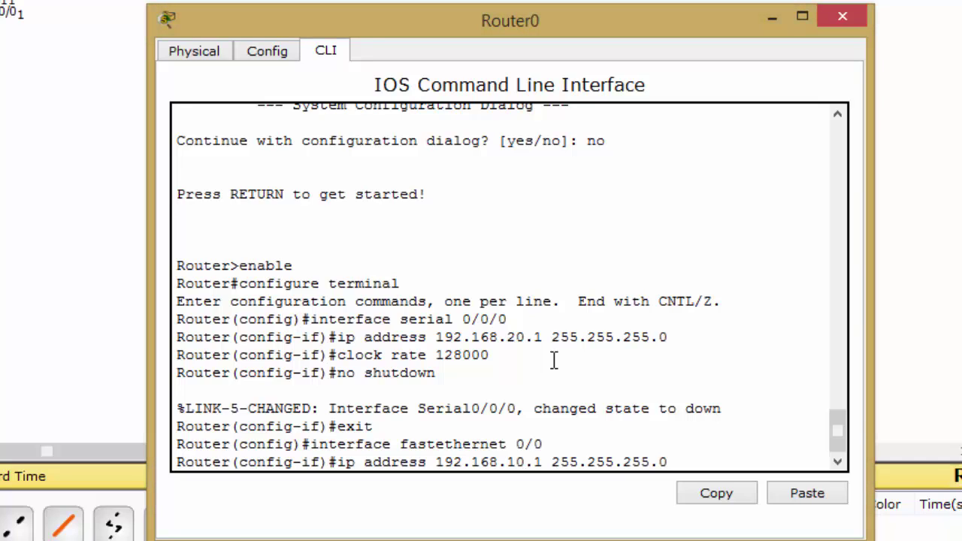
pyautogui.press('Return')
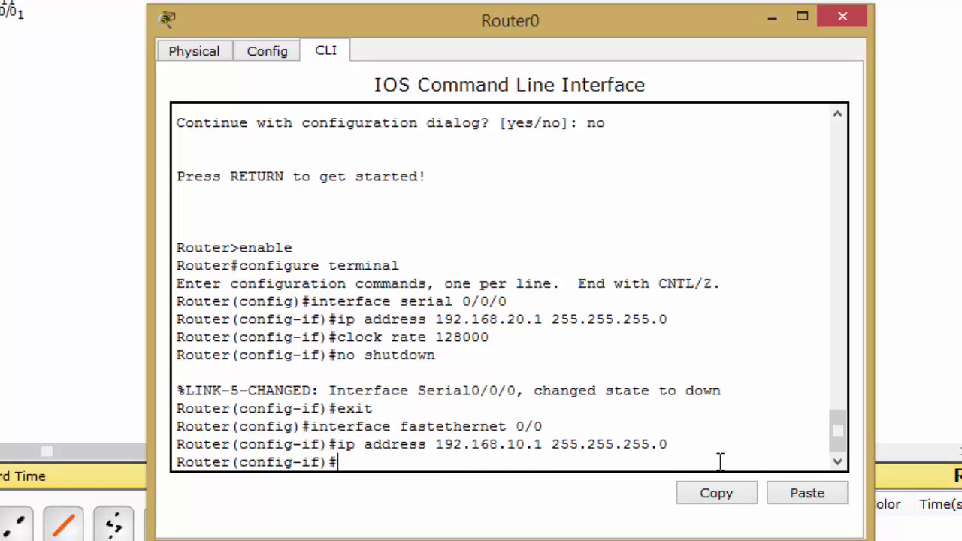
pyautogui.write('no shutdown')
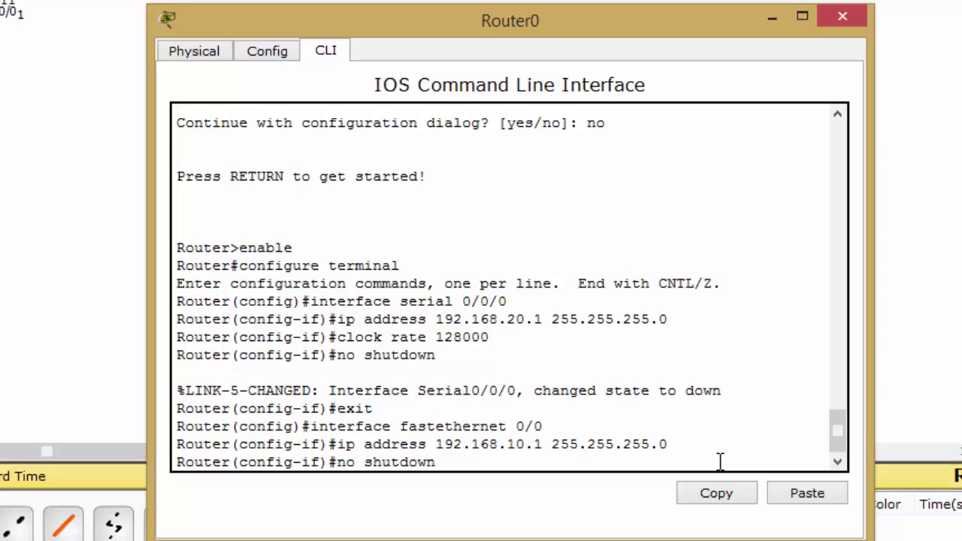
pyautogui.press('Return')
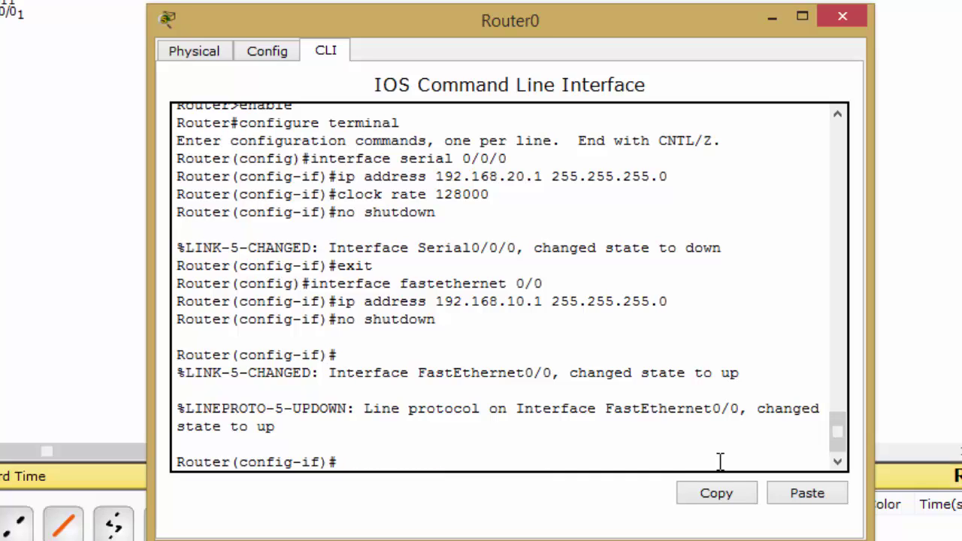
# Return Router0 to privileged mode and save its configuration with copy run start, accepting the default destination filename startup-config
pyautogui.hotkey('ctrl', 'z')
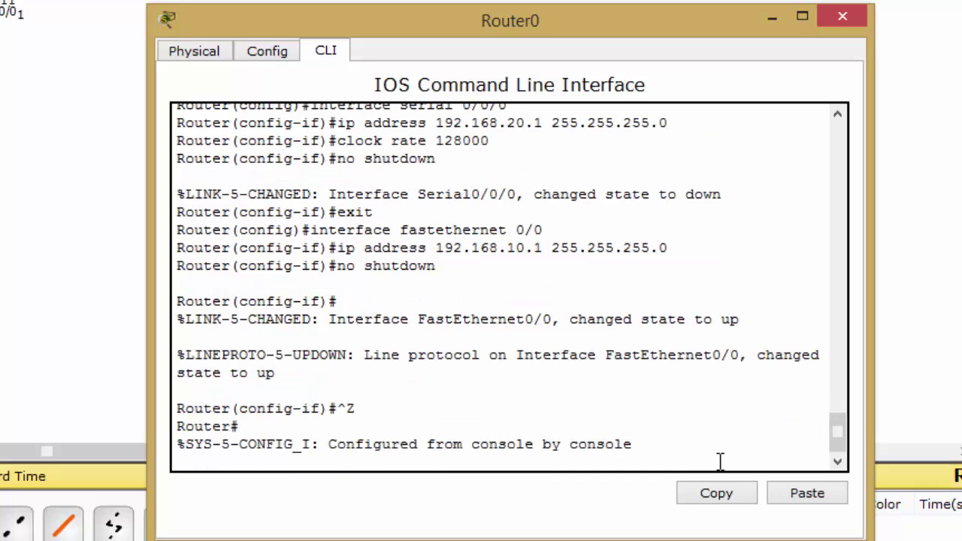
pyautogui.press('Return')
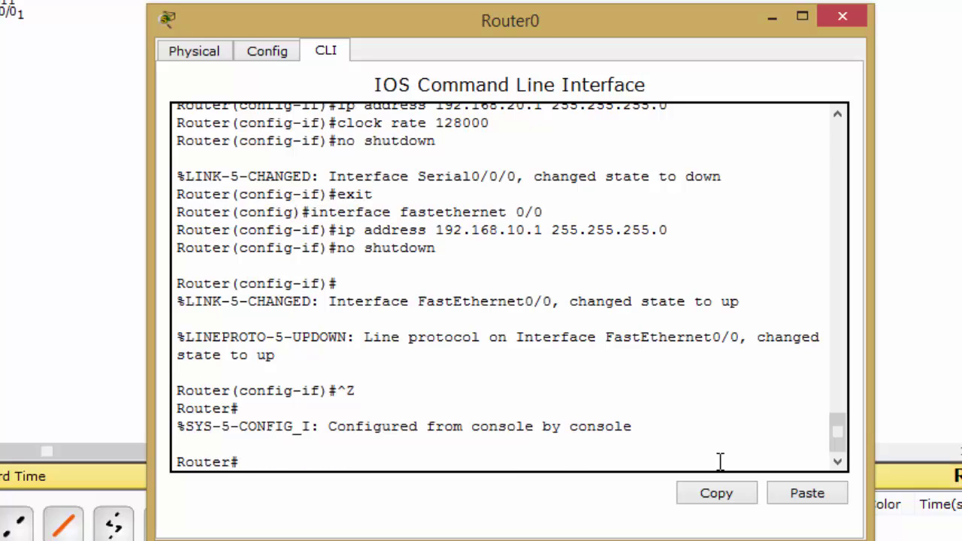
pyautogui.write('copy run start')
pyautogui.press('Return')
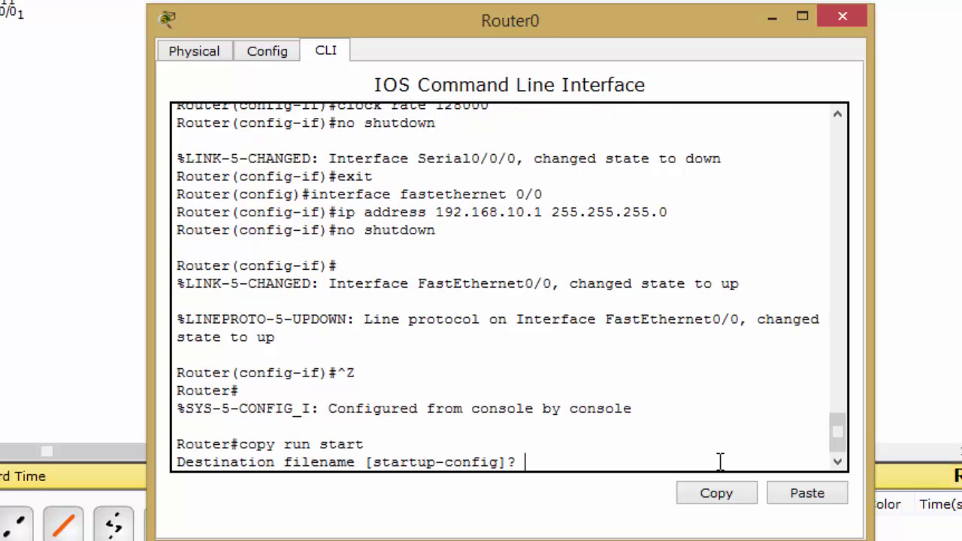
pyautogui.press('Return')
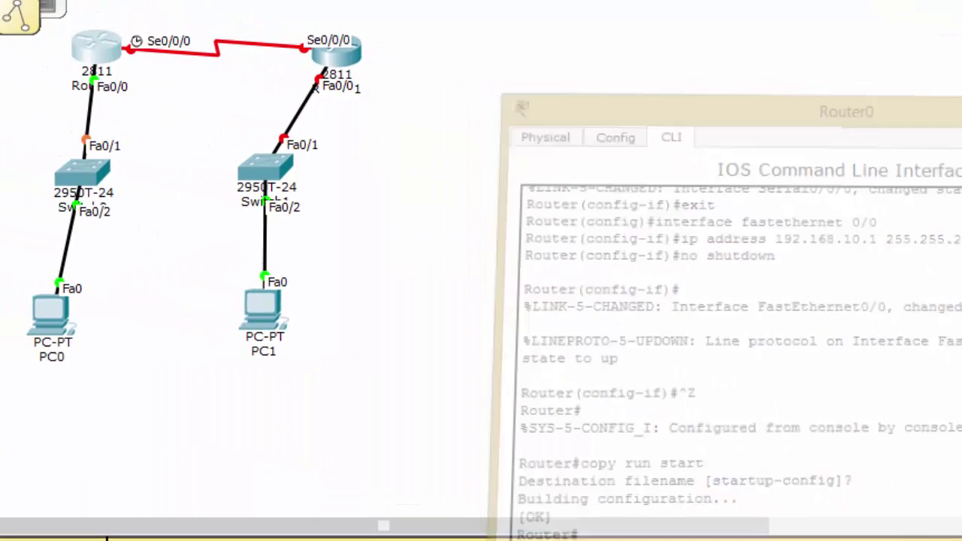
# Open Router1's command line, answer no to the configuration dialog, and start the console session
pyautogui.click(340, 61)
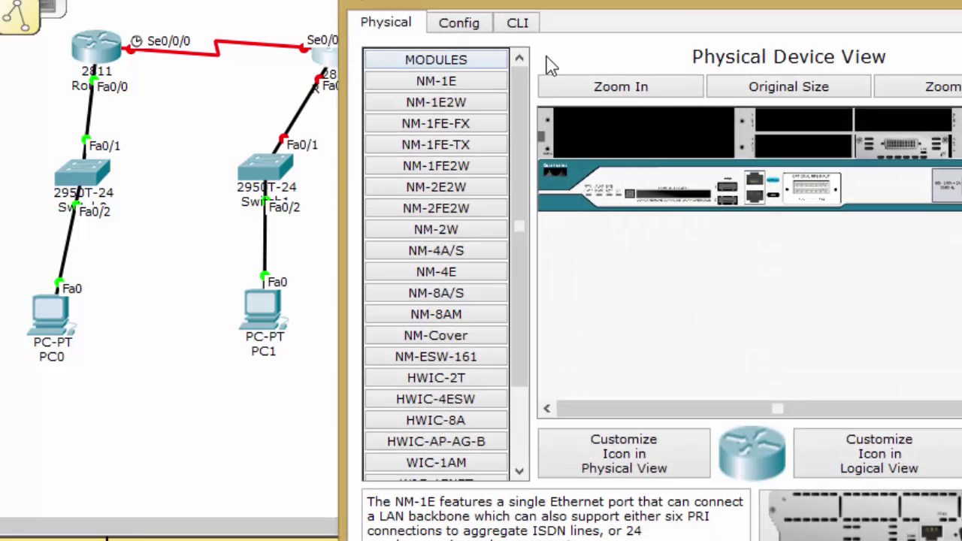
pyautogui.click(518, 24)
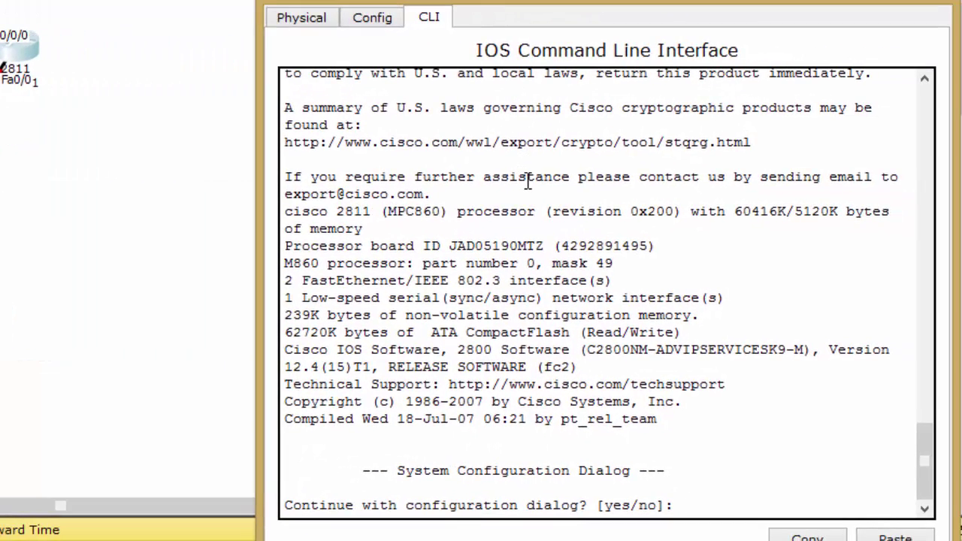
pyautogui.write('no')
pyautogui.press('Return')
pyautogui.press('Return')
# Enter privileged mode on Router1 with enable and global configuration mode with configure terminal
pyautogui.write('enable')
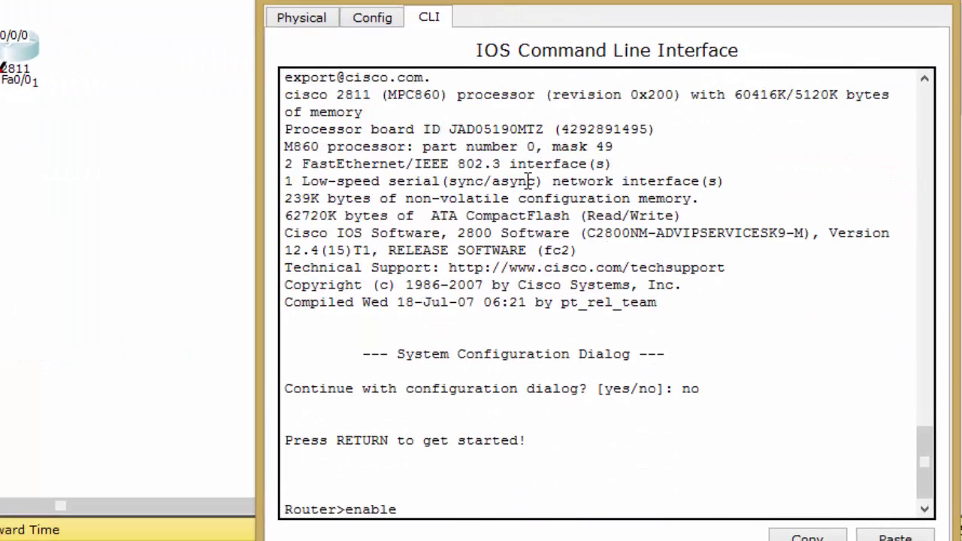
pyautogui.press('Return')
pyautogui.write('configure t')
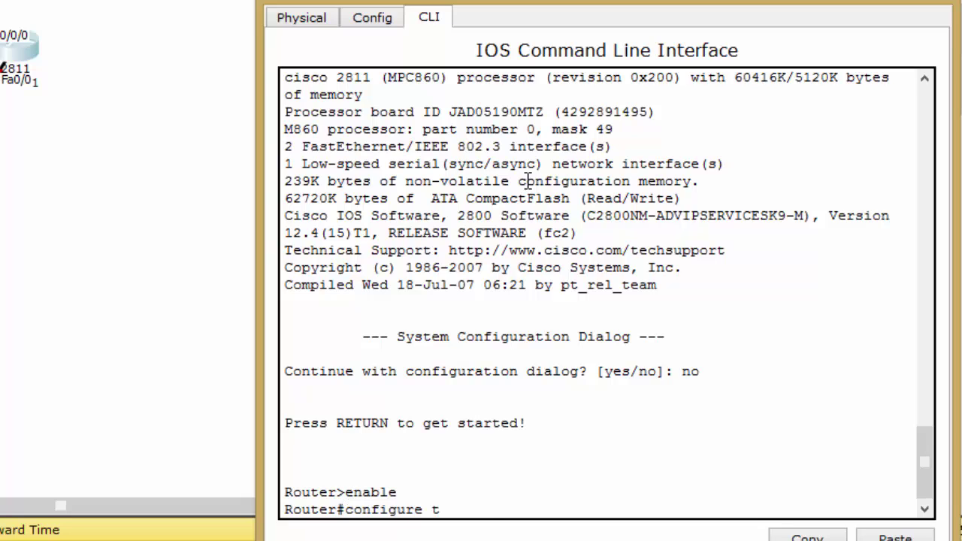
pyautogui.write('erminal')
pyautogui.press('Return')
# Enter interface serial 0/0/0 on Router1 and assign it the IP address 192.168.20.2 with mask 255.255.255.0
pyautogui.write('inter')
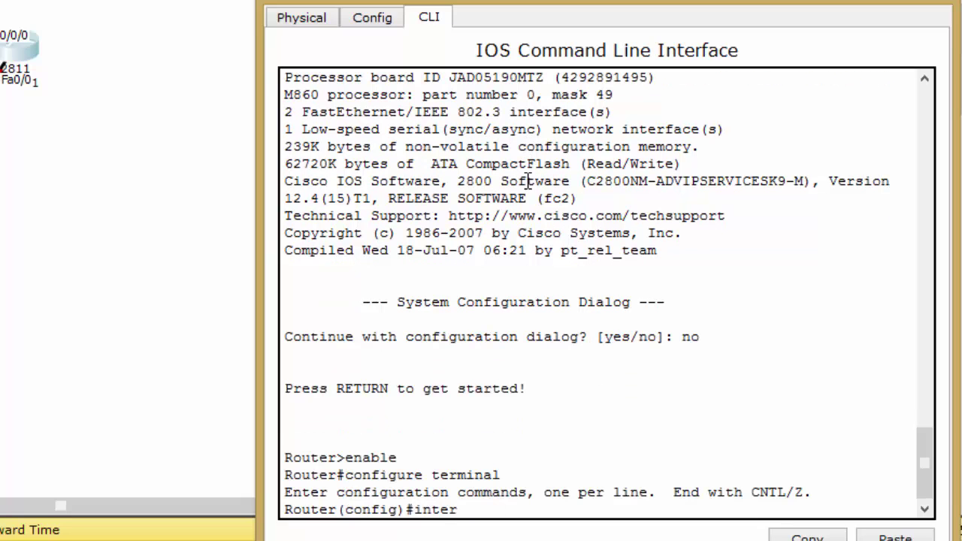
pyautogui.write('face serial ')
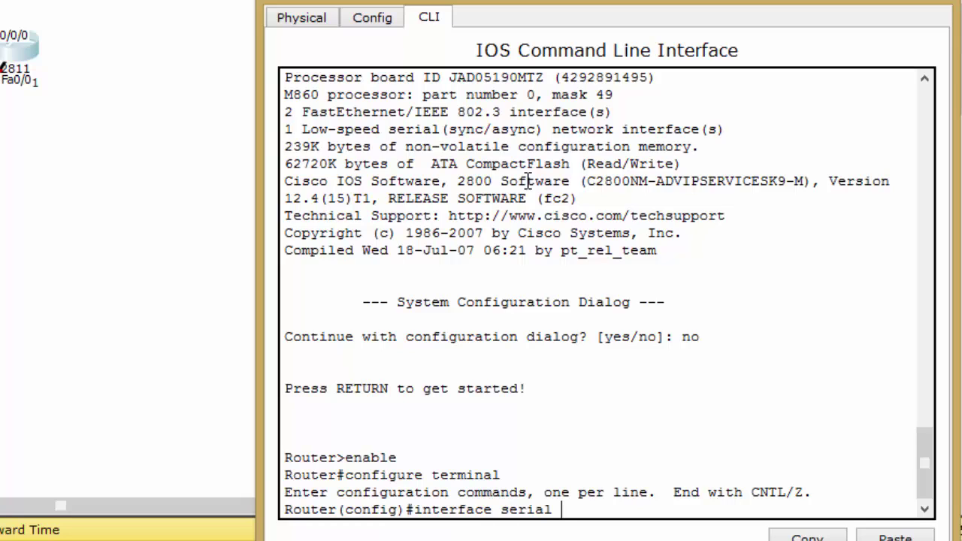
pyautogui.write('0/0/0')
pyautogui.press('Return')
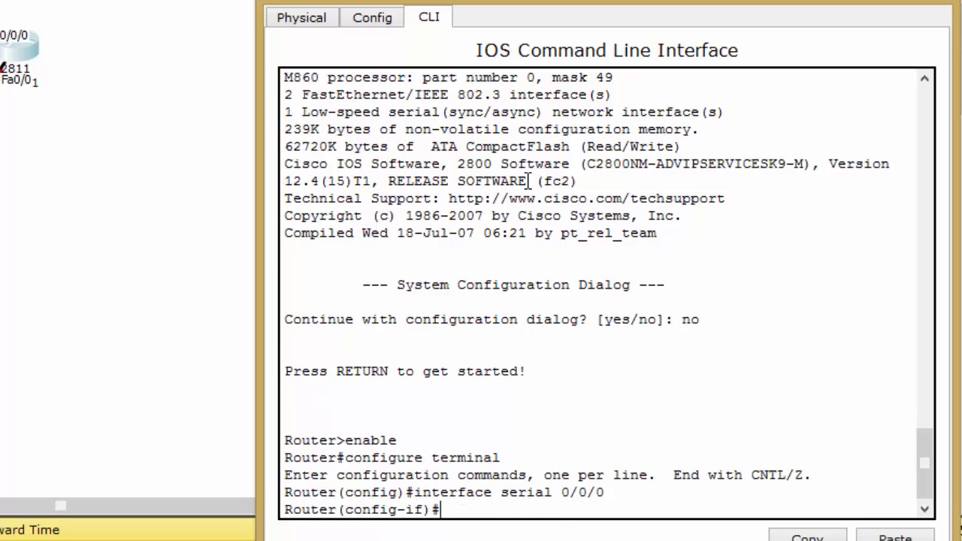
pyautogui.write('ip address')
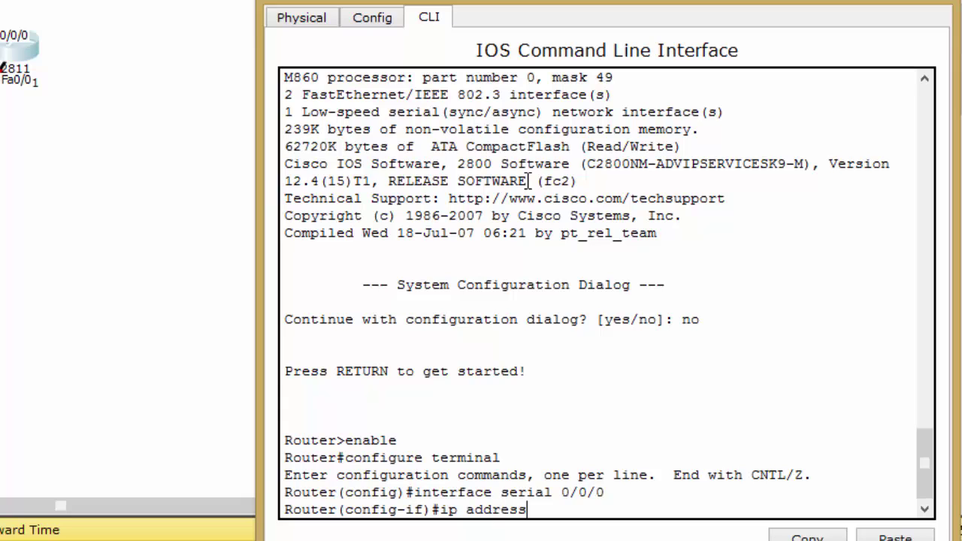
pyautogui.write('  192.168.1')
pyautogui.press('BackSpace')
pyautogui.write('20.1 255')
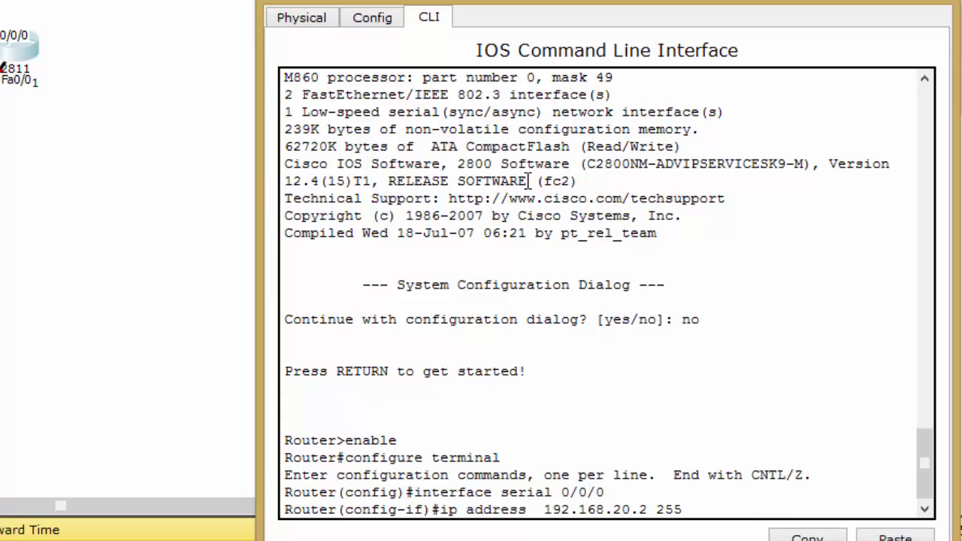
pyautogui.write('.255.255.0')
pyautogui.press('Return')
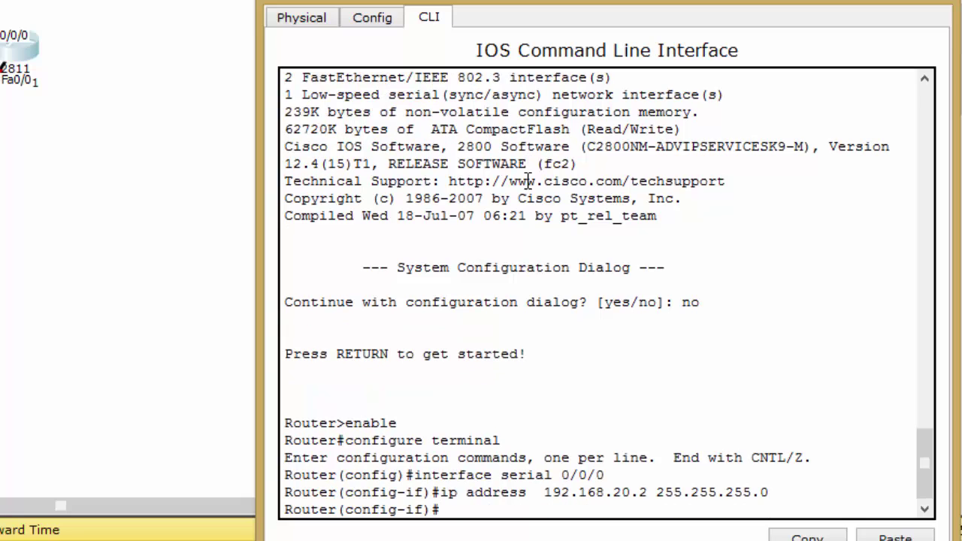
# Enable Router1's serial 0/0/0 interface with no shutdown and exit to global configuration mode
pyautogui.write('no shutdown')
pyautogui.press('Return')
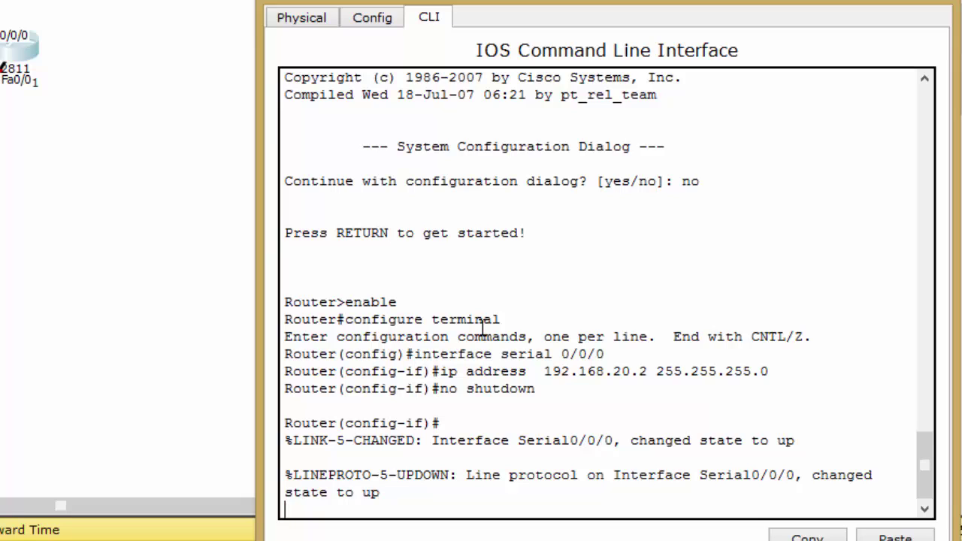
pyautogui.press('Return')
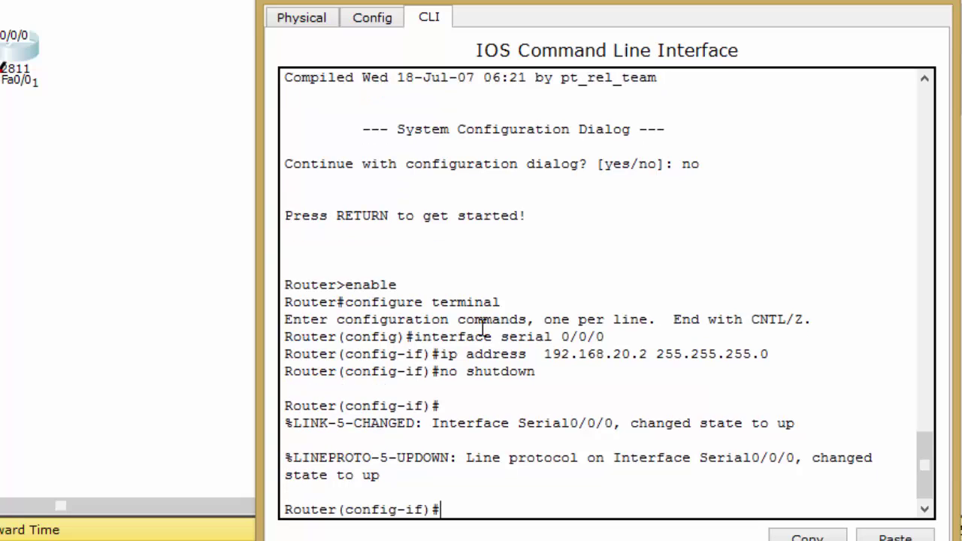
pyautogui.write('exit')
pyautogui.press('Return')
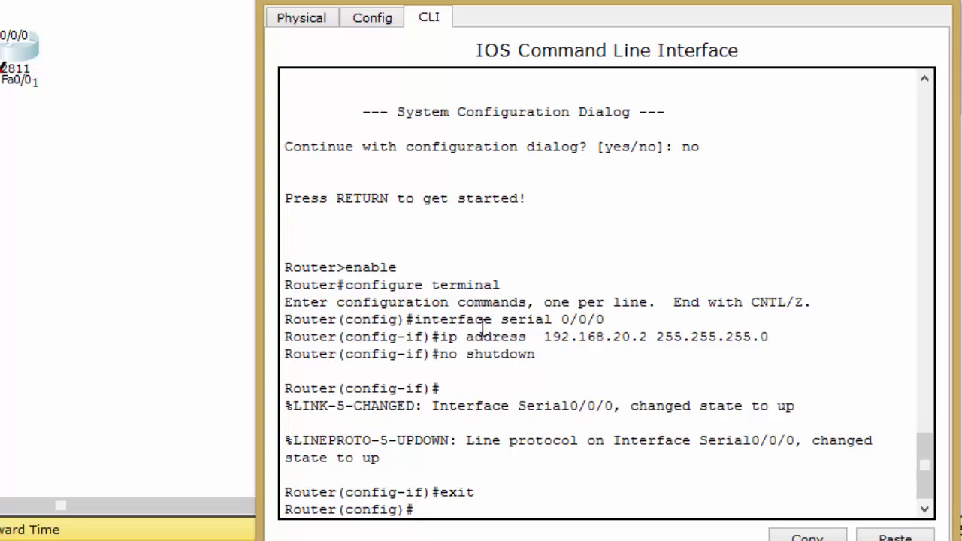
# Enter interface fastethernet 0/0 on Router1 and assign it the IP address 192.168.30.1 with mask 255.255.255.0
pyautogui.write('interface fast')
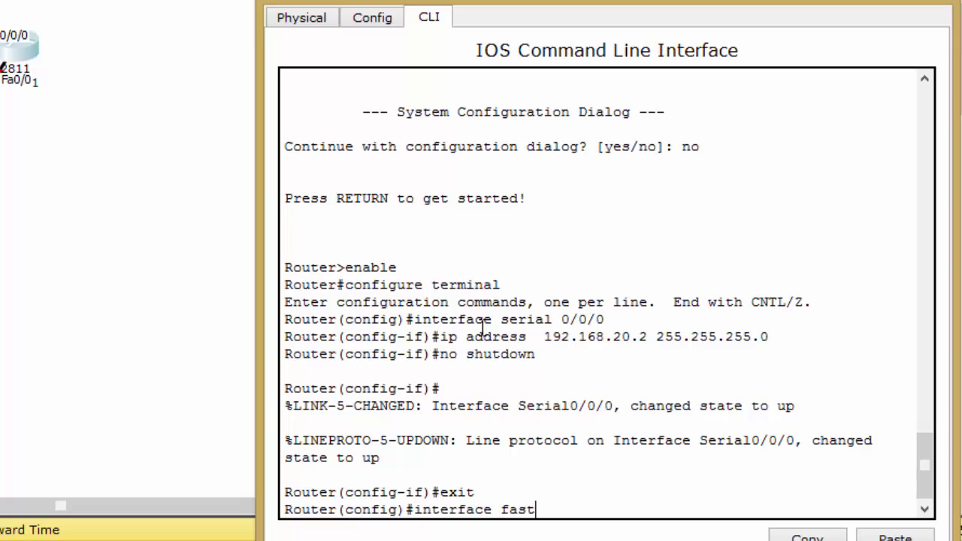
pyautogui.write('ethernet')
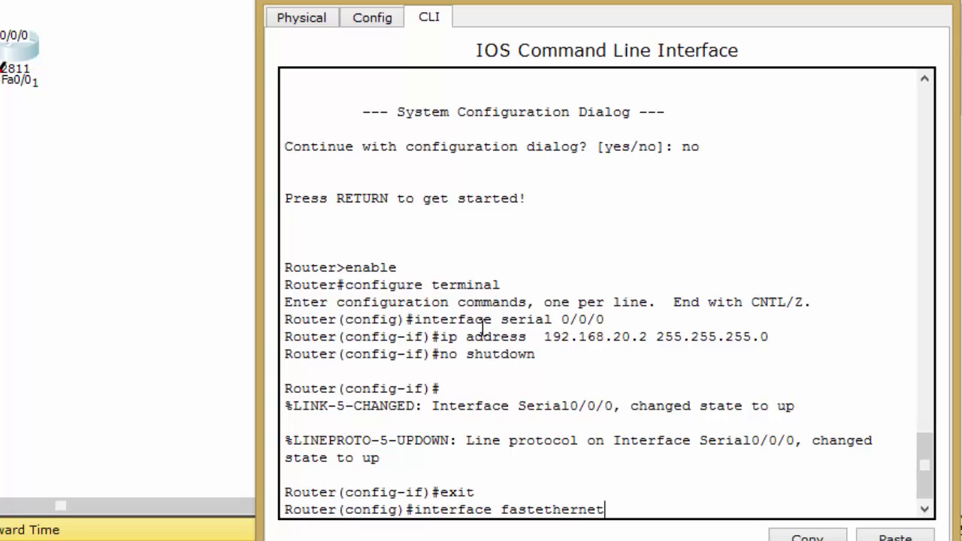
pyautogui.write(' 0/0')
pyautogui.press('Return')
pyautogui.write('dd')
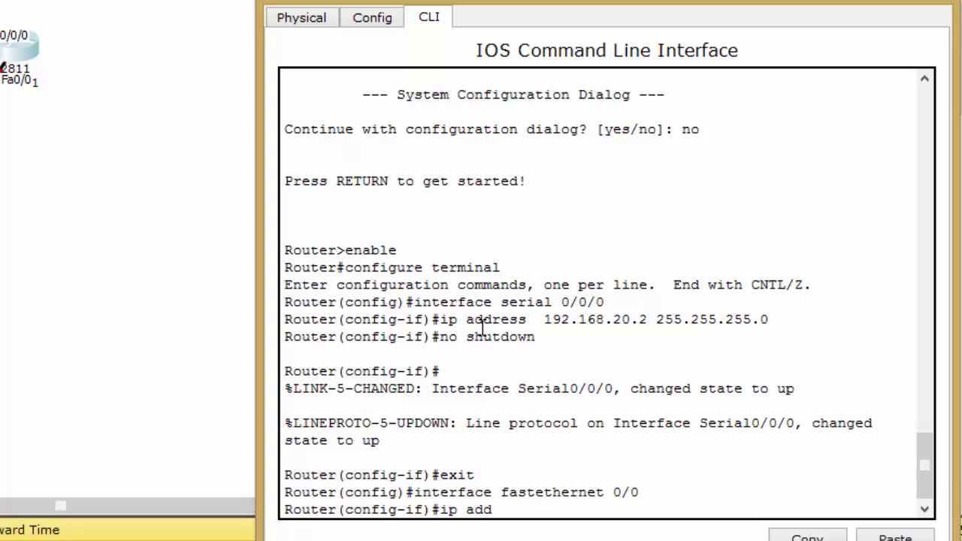
pyautogui.write('ress 192.168.30.')
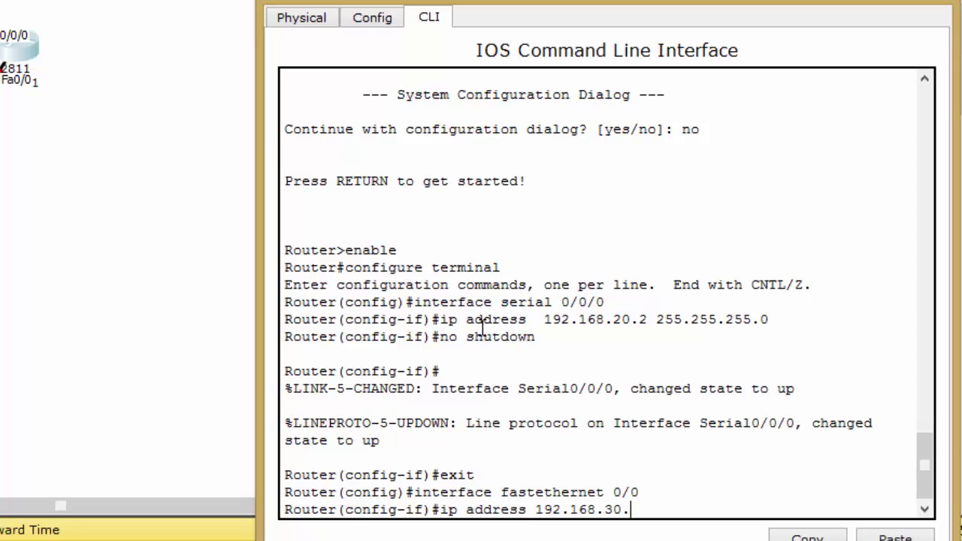
pyautogui.write('1 255.255.255.0')
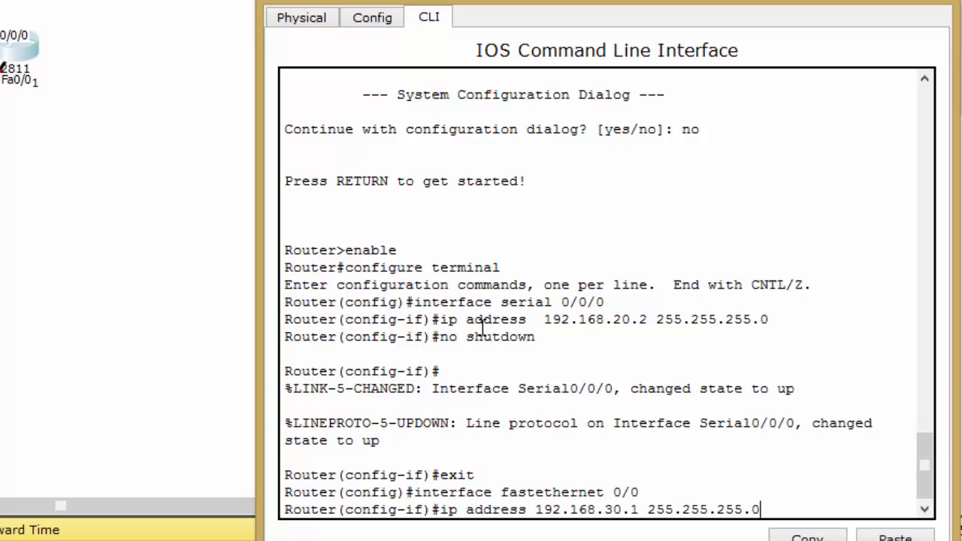
pyautogui.press('Return')
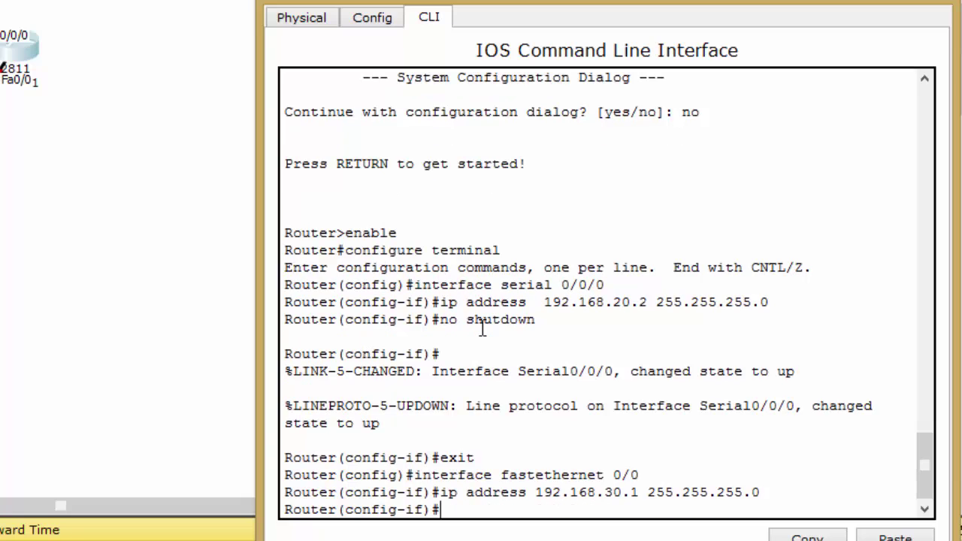
# Enable Router1's fastethernet 0/0 interface with no shutdown and return to privileged mode
pyautogui.write('no shutdown')
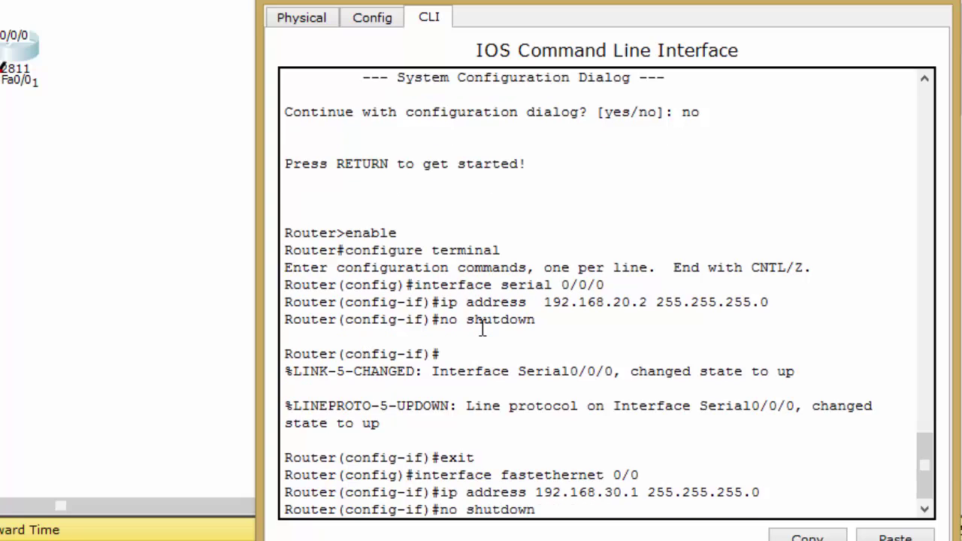
pyautogui.press('Return')
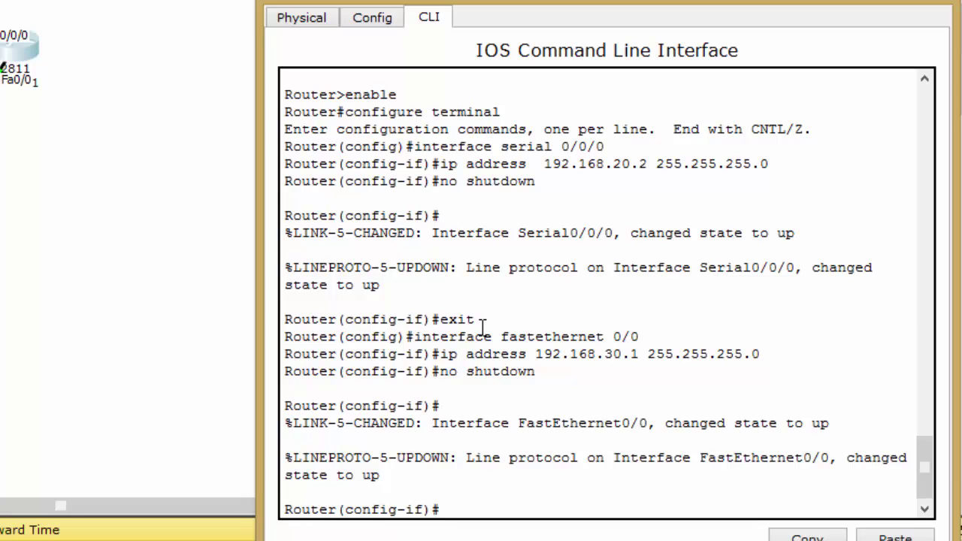
pyautogui.hotkey('ctrl', 'z')
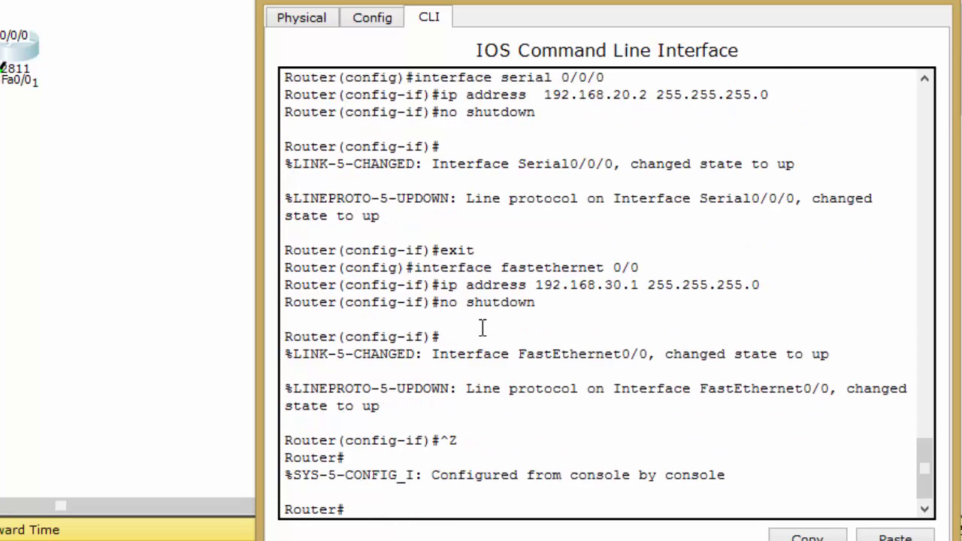
# Save Router1's running configuration with copy run start, accepting startup-config as the destination filename
pyautogui.write('copy run start')
pyautogui.press('Return')
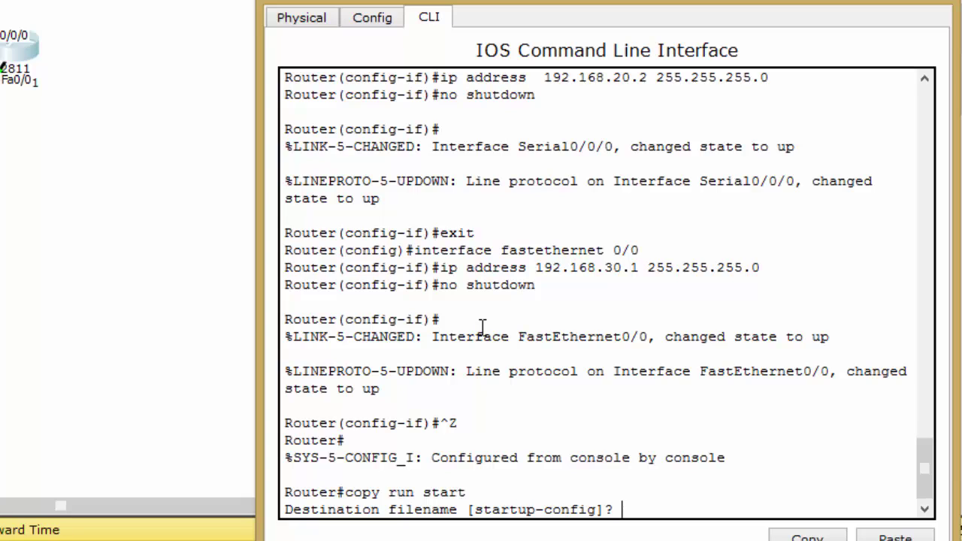
pyautogui.press('Return')
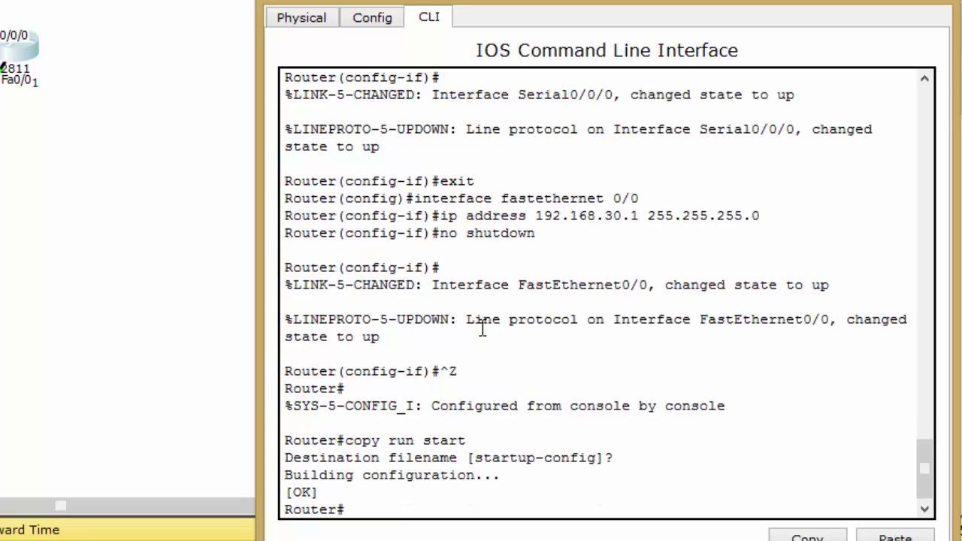